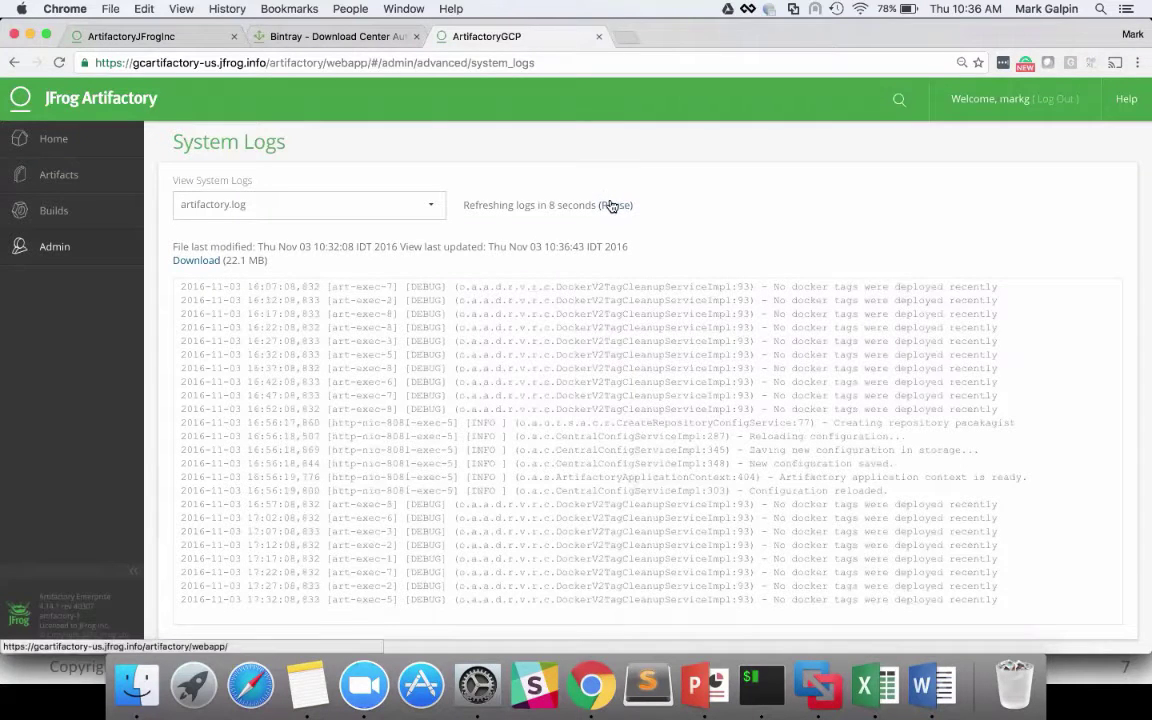
Create a new local repository of package type PHP Composer with the repository key php-local
click(612, 205)
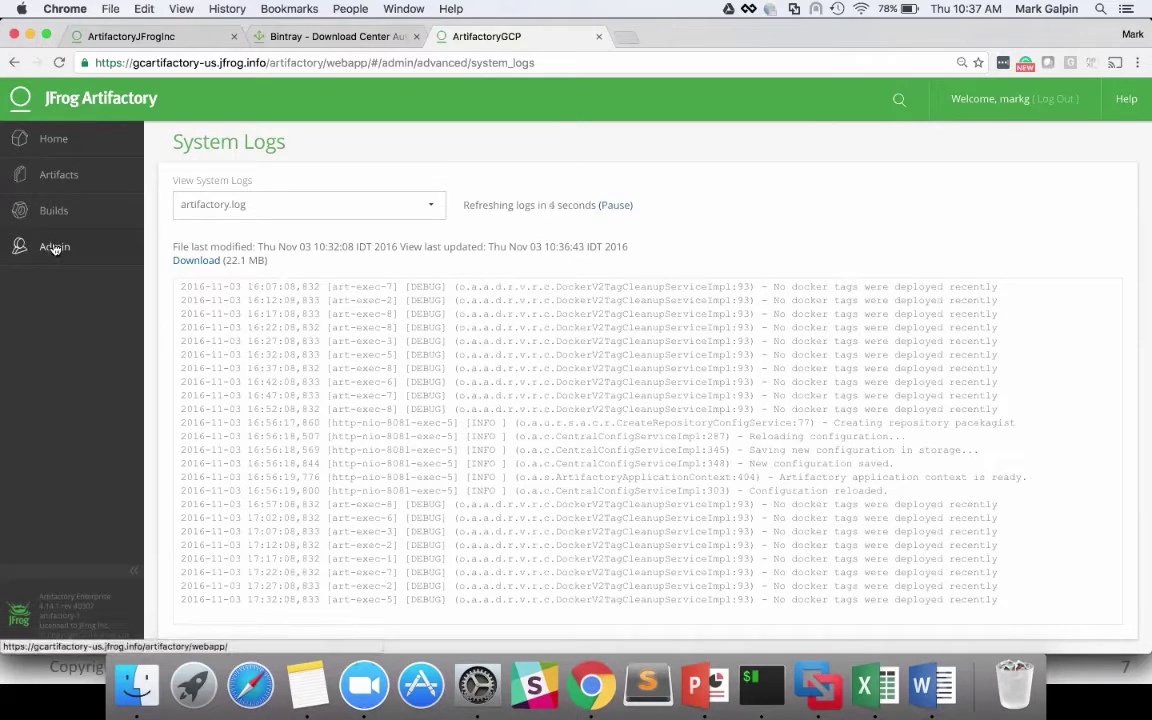
mouse_move(55, 248)
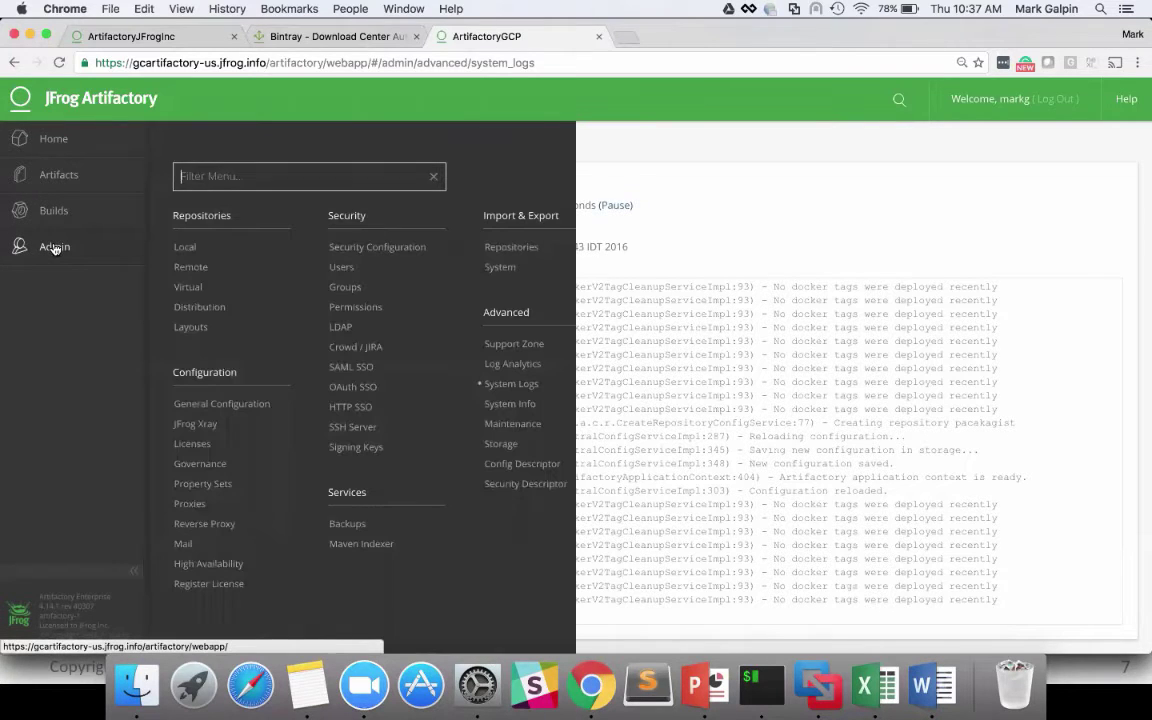
click(193, 249)
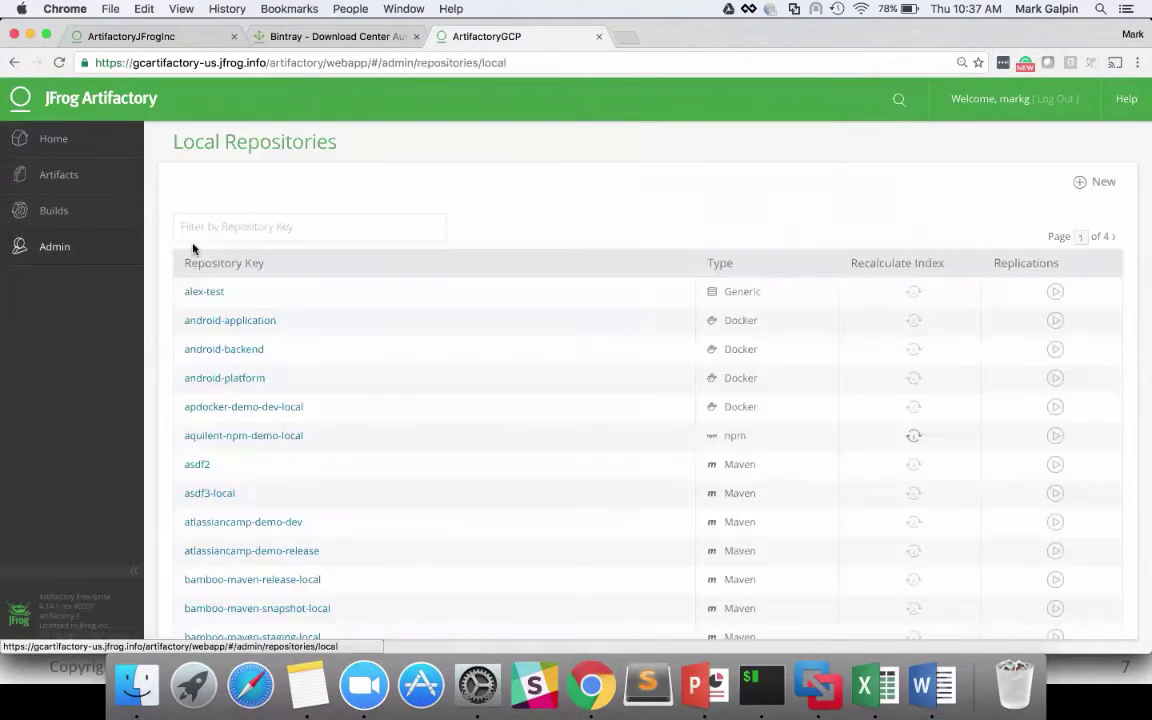
click(1105, 183)
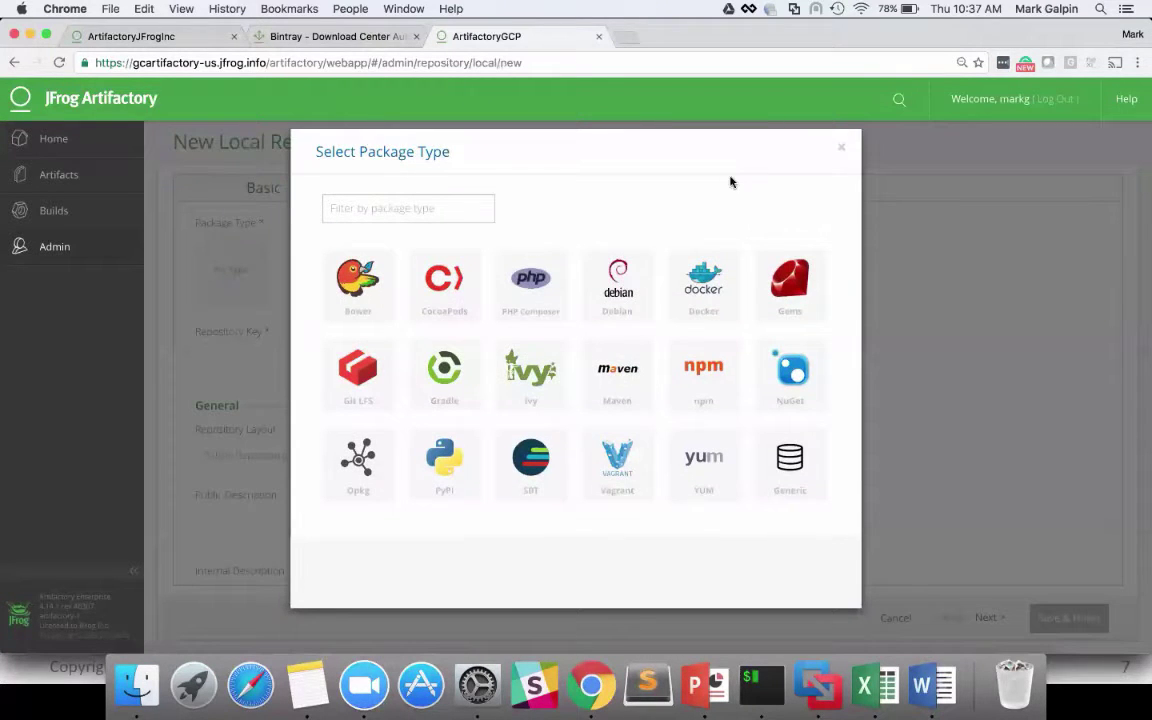
click(531, 292)
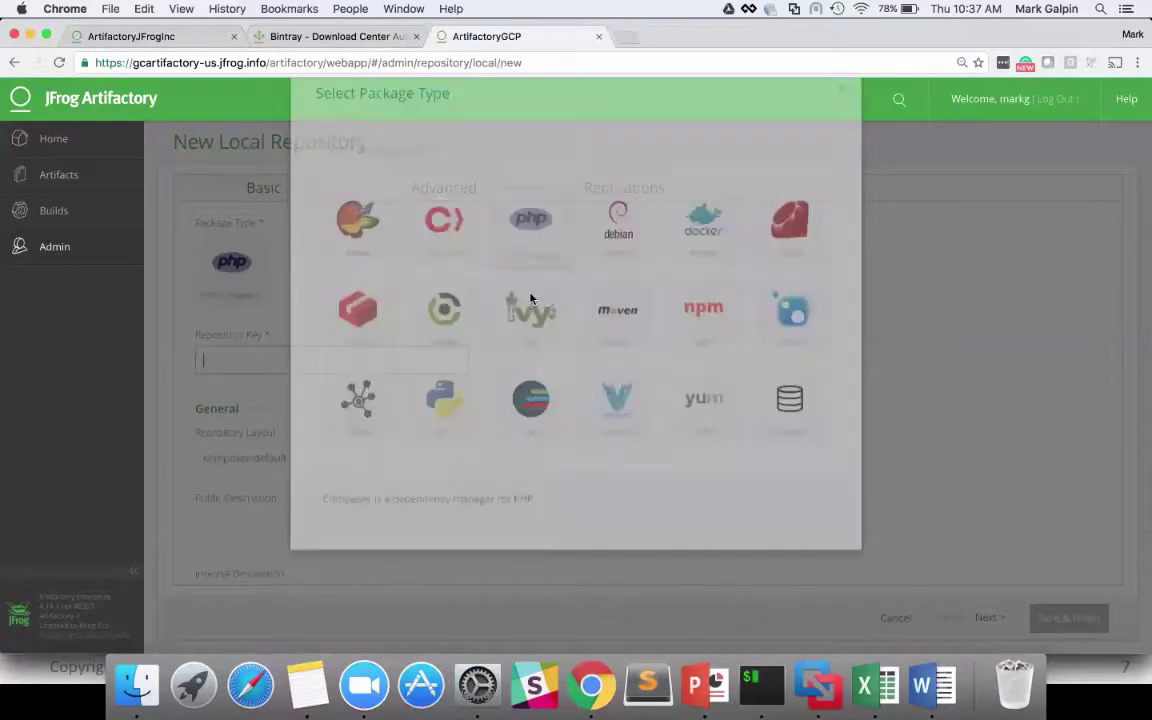
click(315, 362)
text(p)
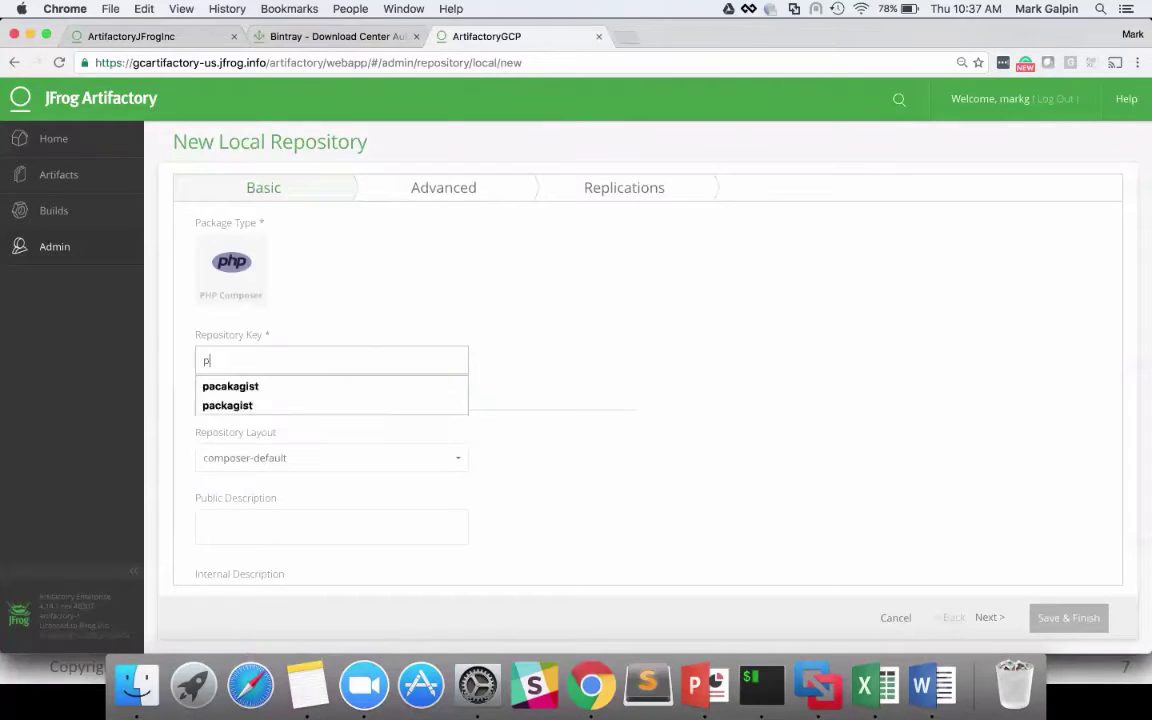
text(hp-local)
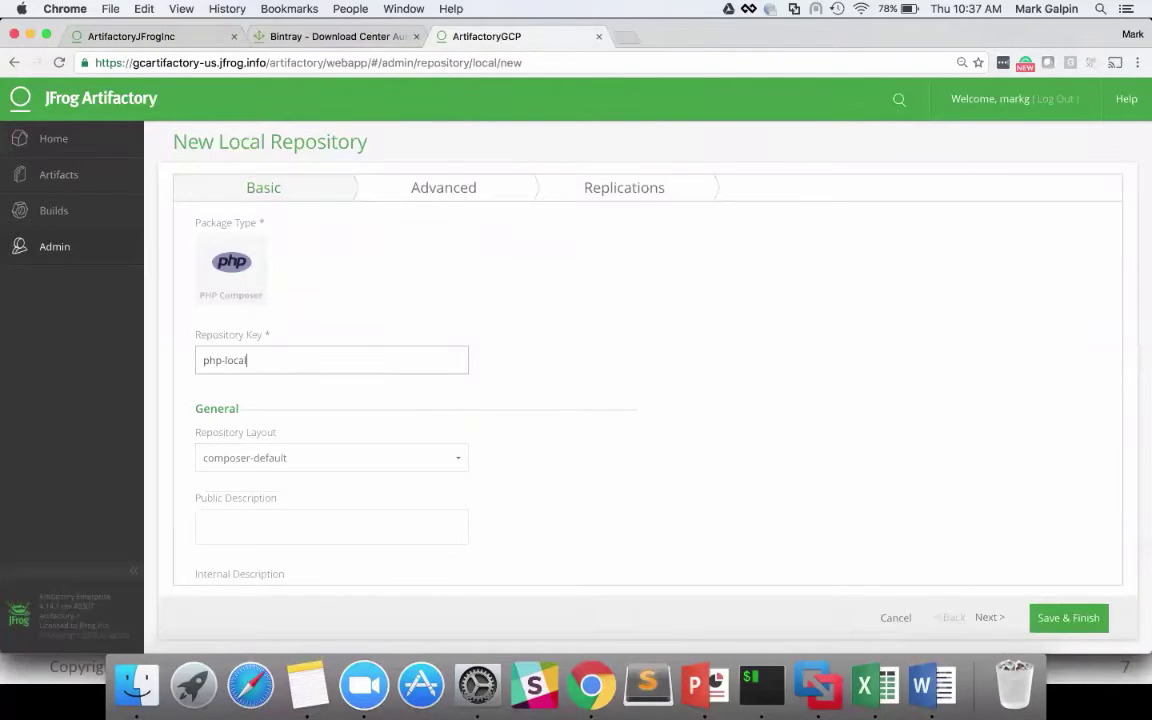
click(1089, 620)
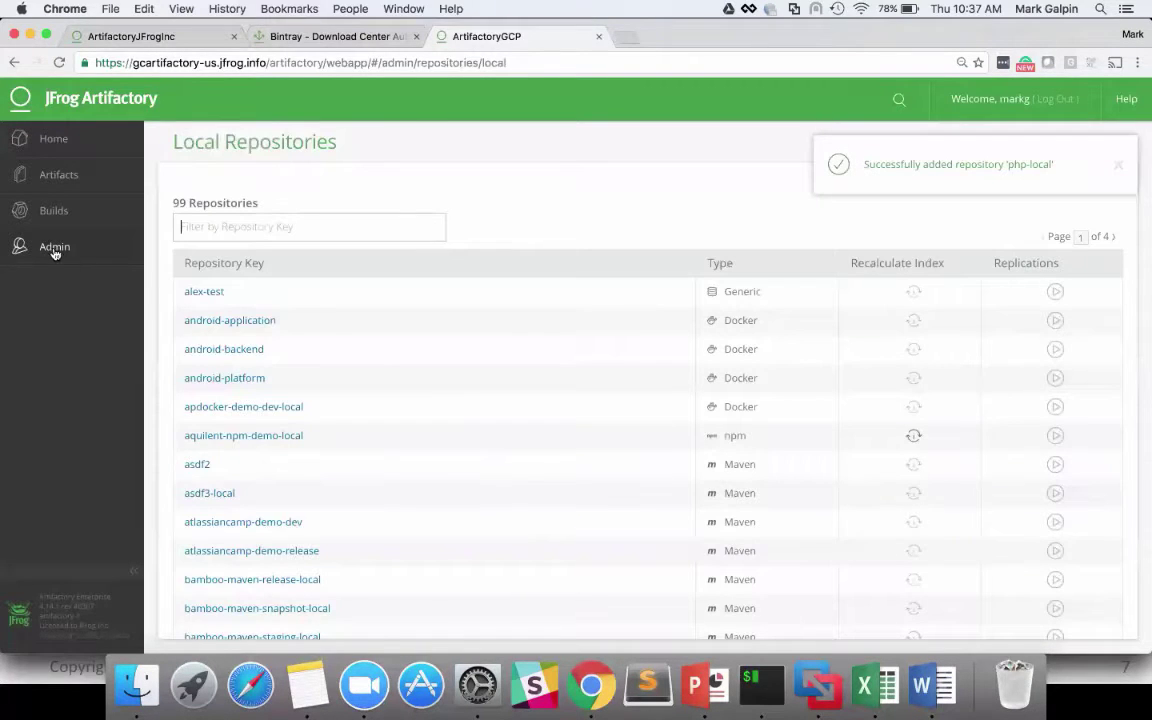
Create a remote PHP Composer repository with the key pacakgist-demo, keeping the default GitHub URL and packagist.org registry
mouse_move(55, 250)
click(192, 266)
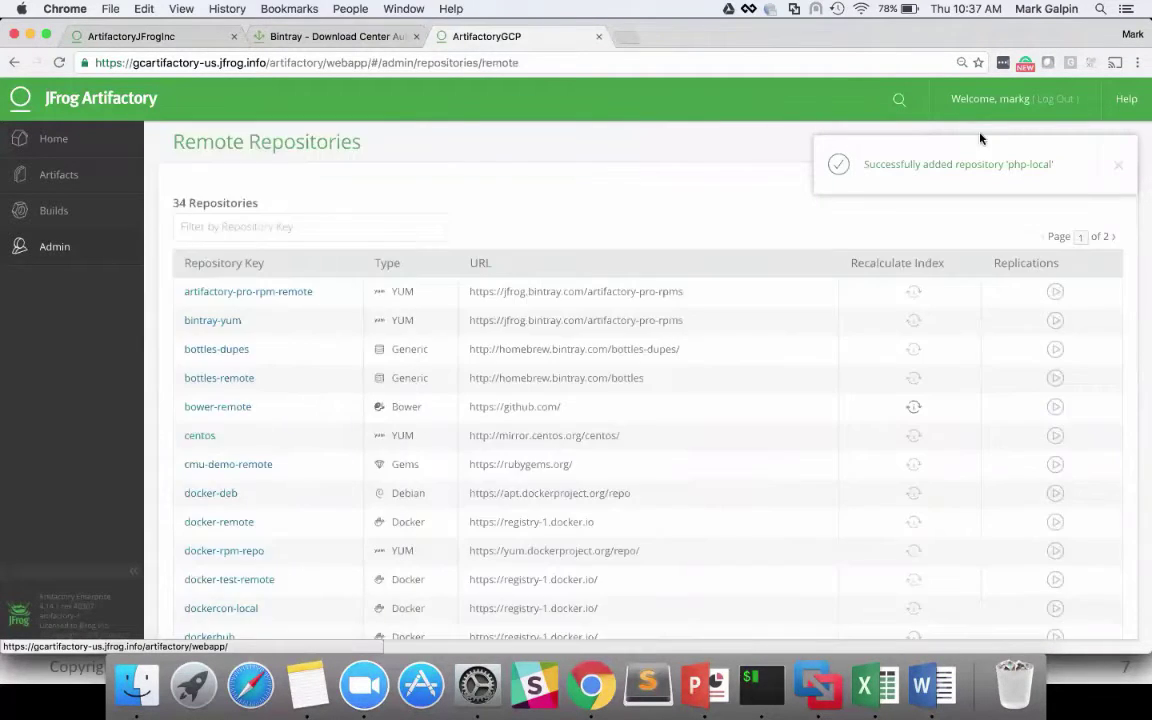
click(1088, 186)
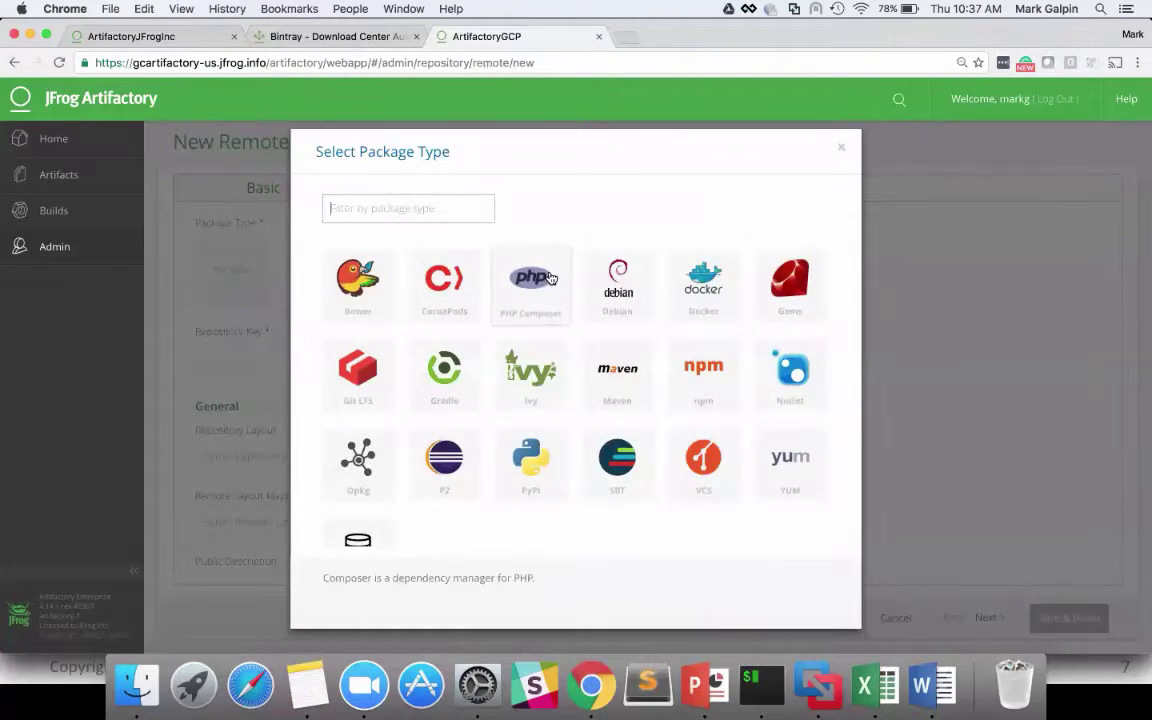
click(549, 277)
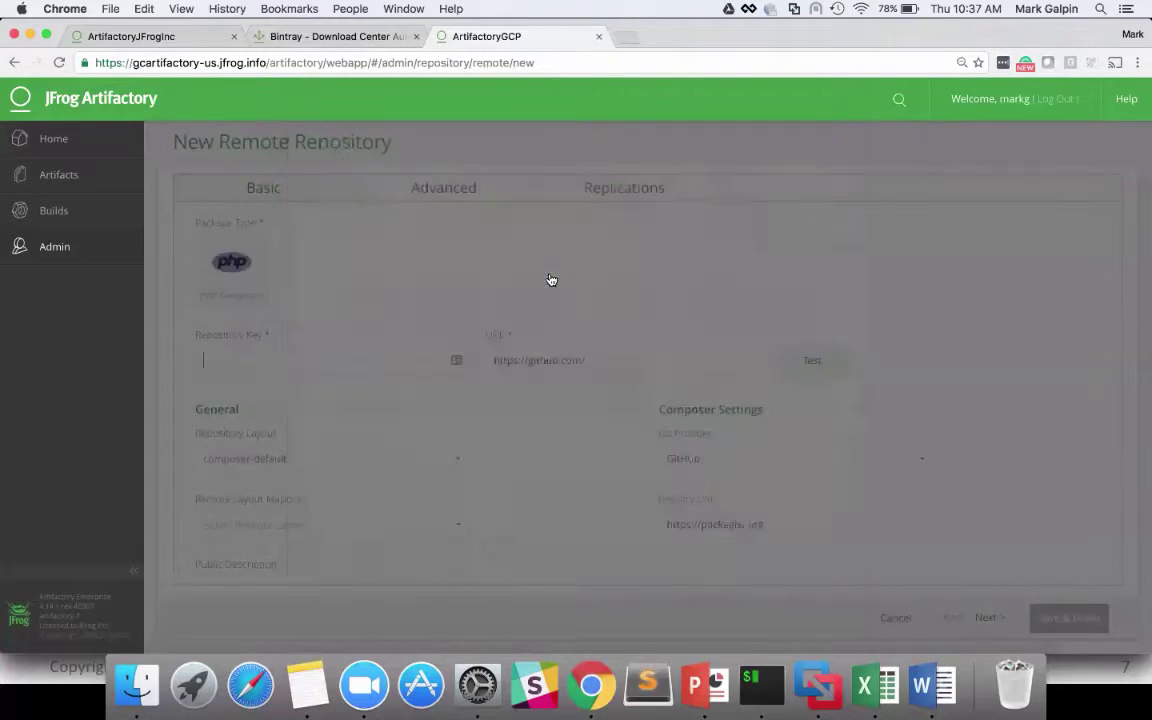
scroll(712, 442, down, 2)
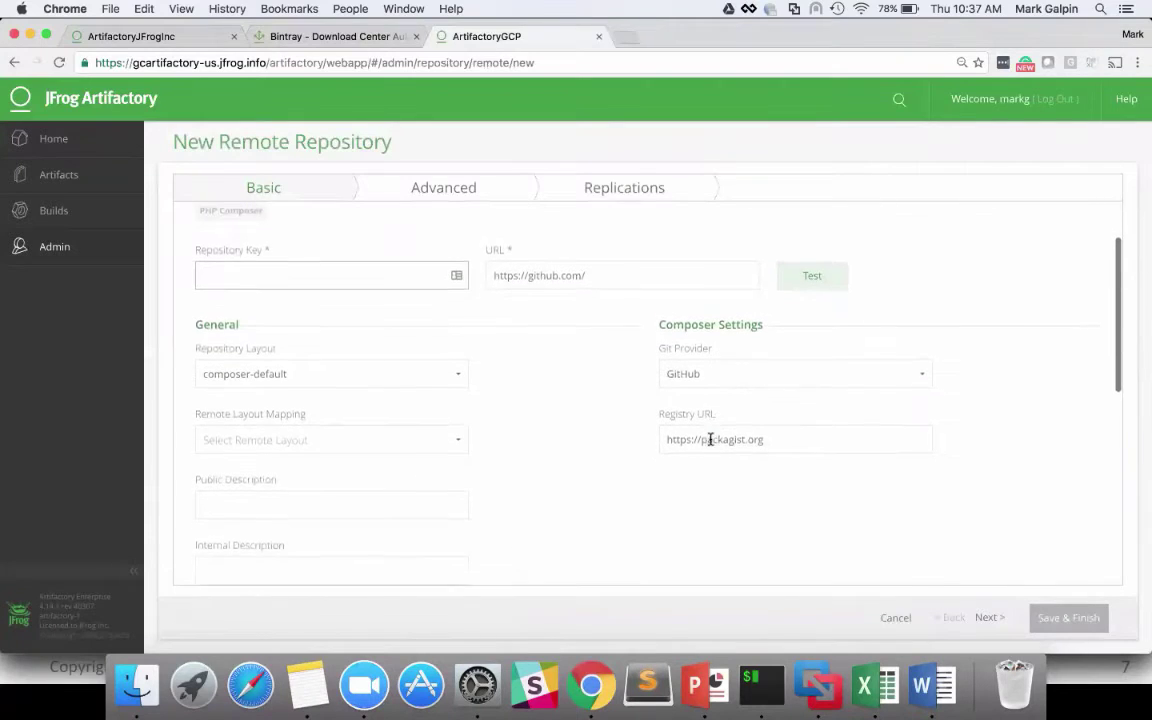
scroll(710, 440, up, 2)
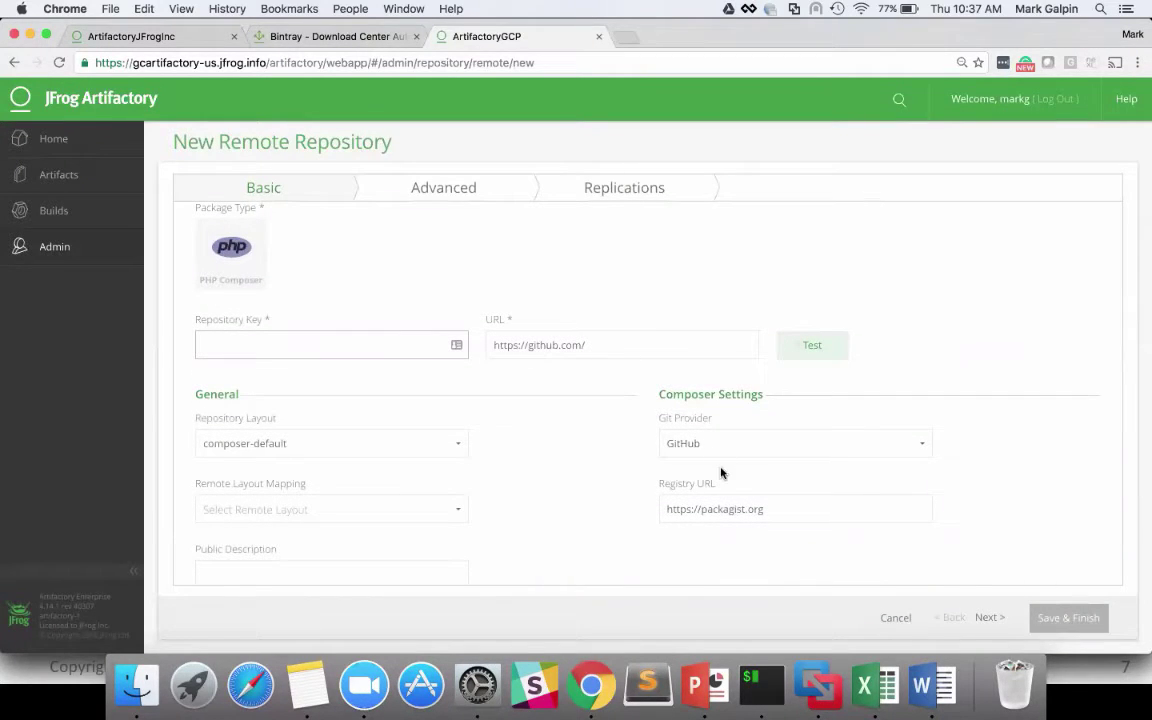
text(p)
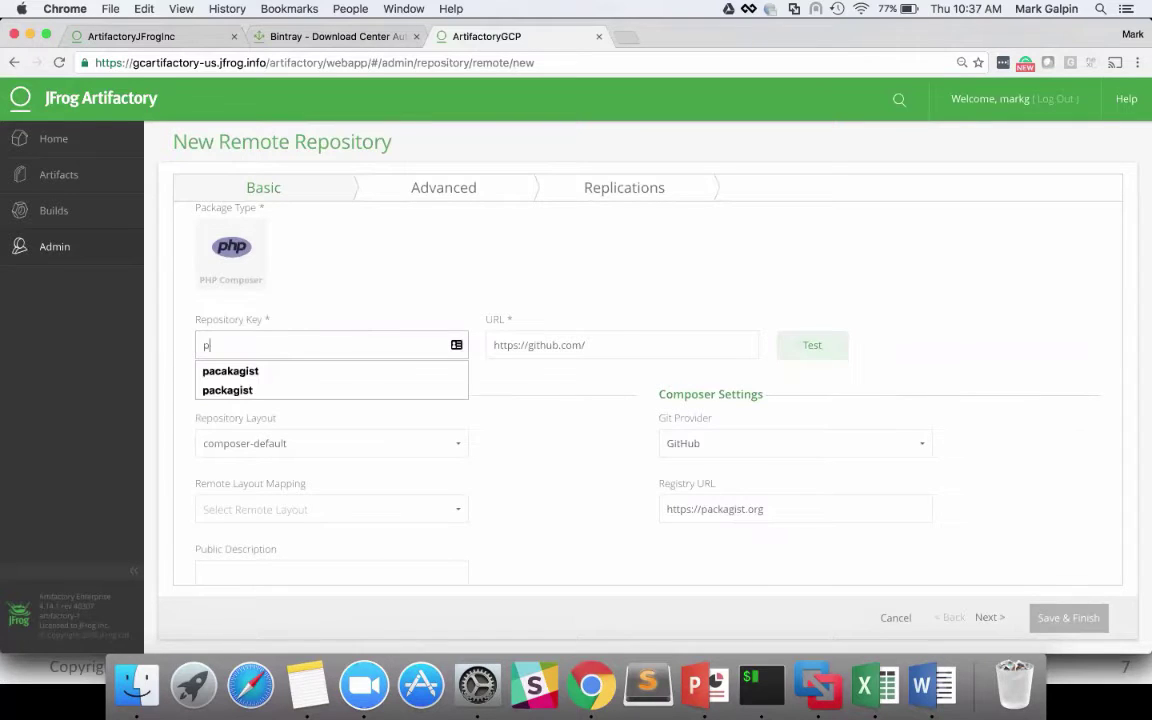
text(acakgist-demo)
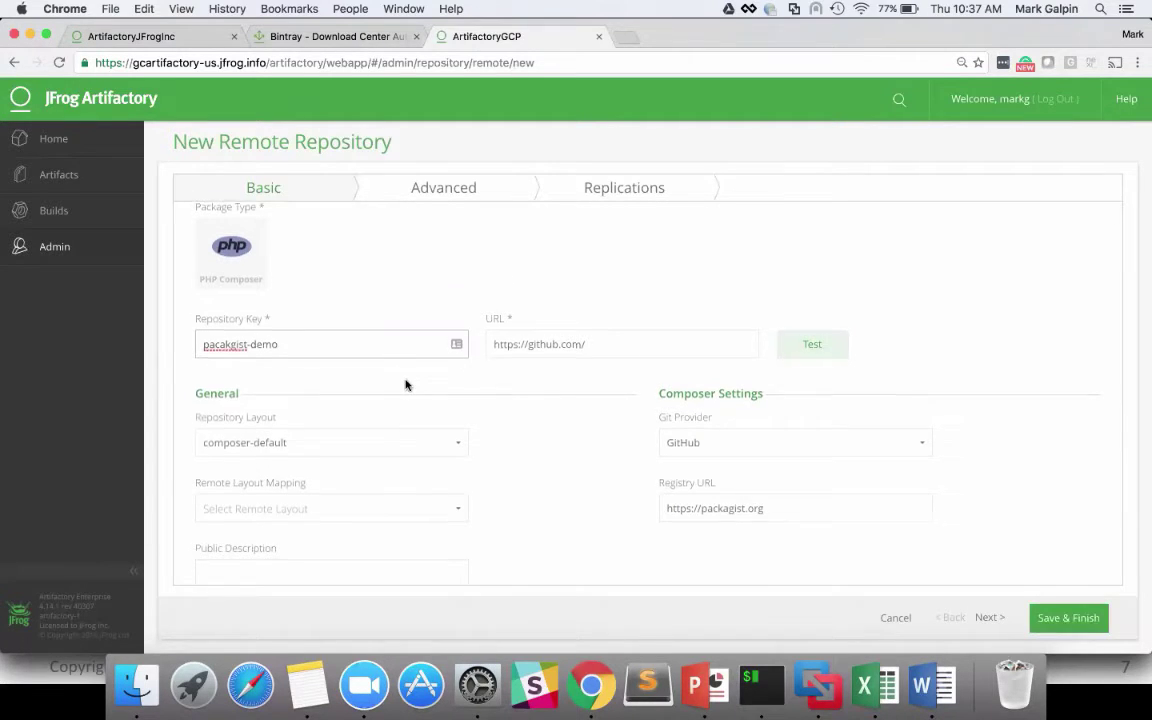
scroll(405, 385, down, 10)
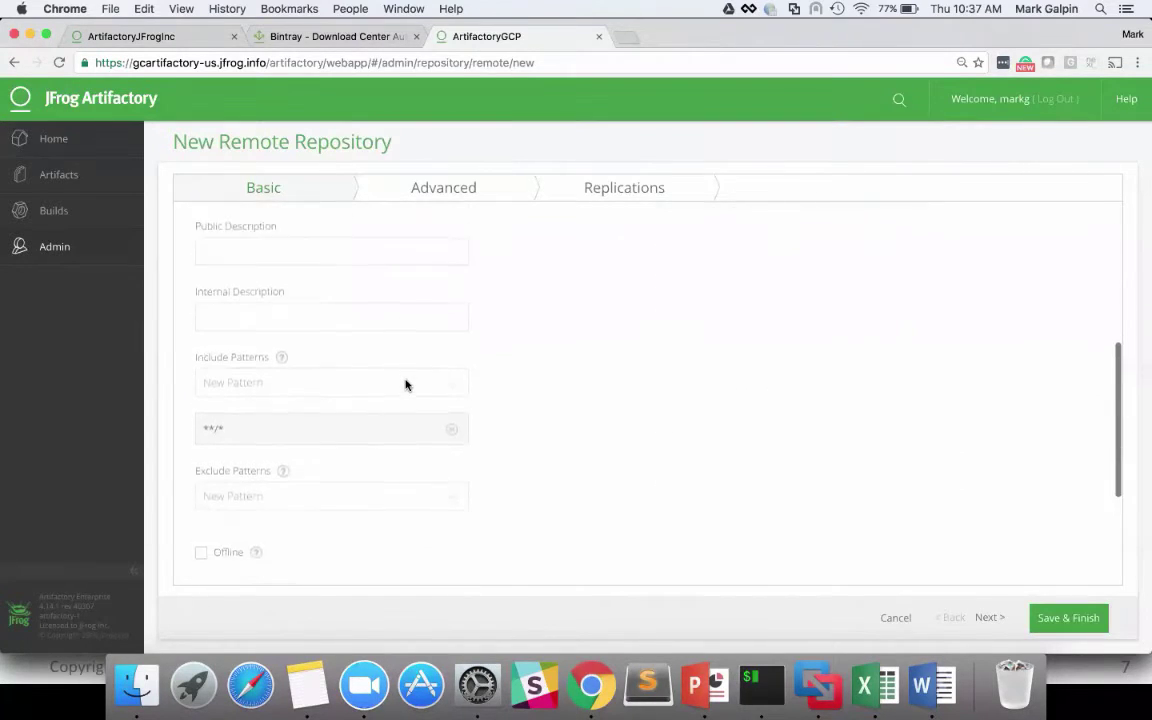
scroll(405, 385, up, 2)
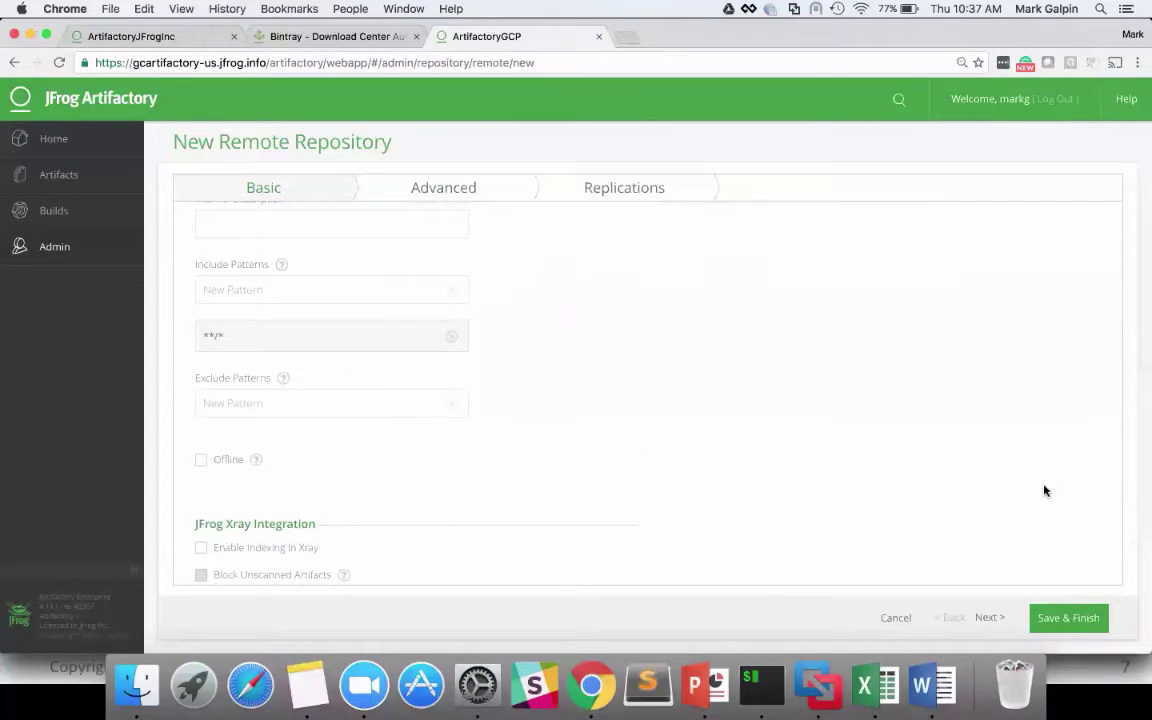
click(1061, 620)
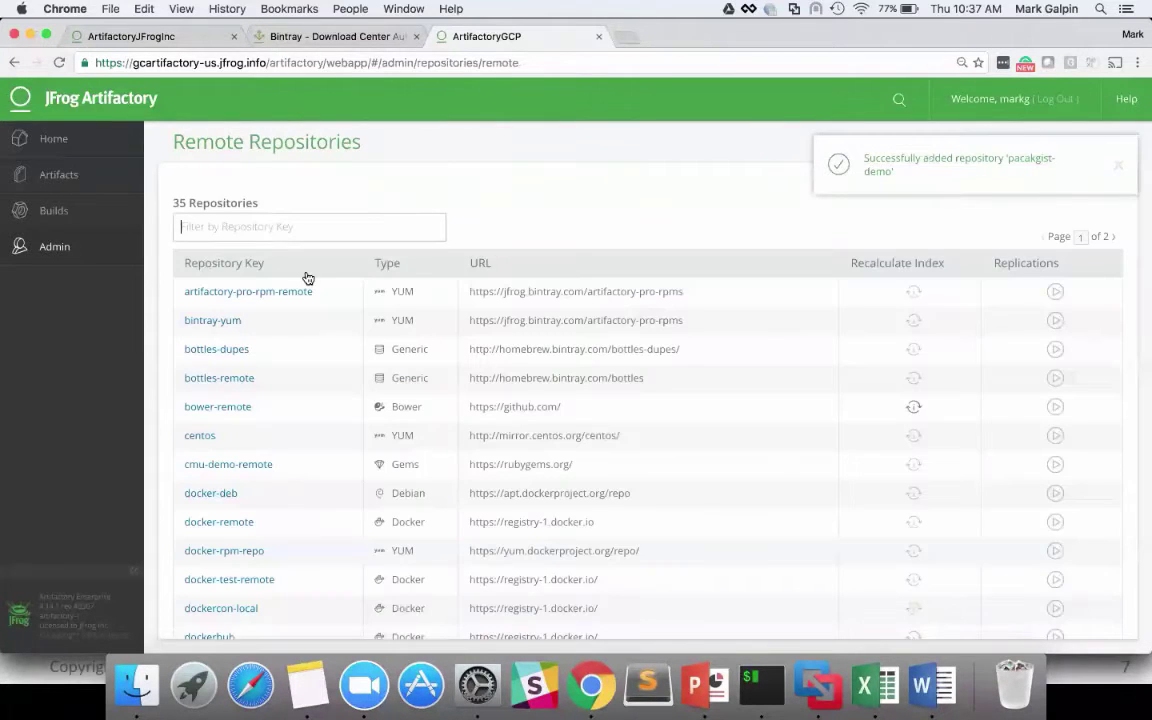
Review the package types offered for a new virtual repository, discard the blank form and return to the local repositories list
mouse_move(88, 247)
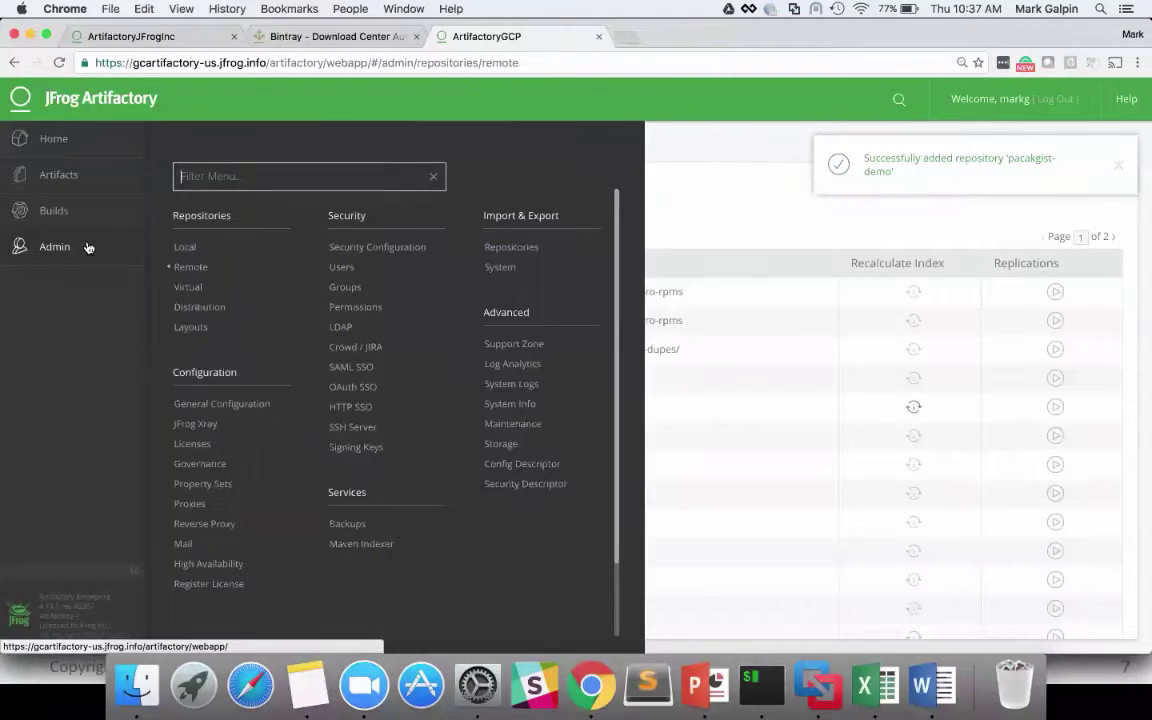
click(188, 287)
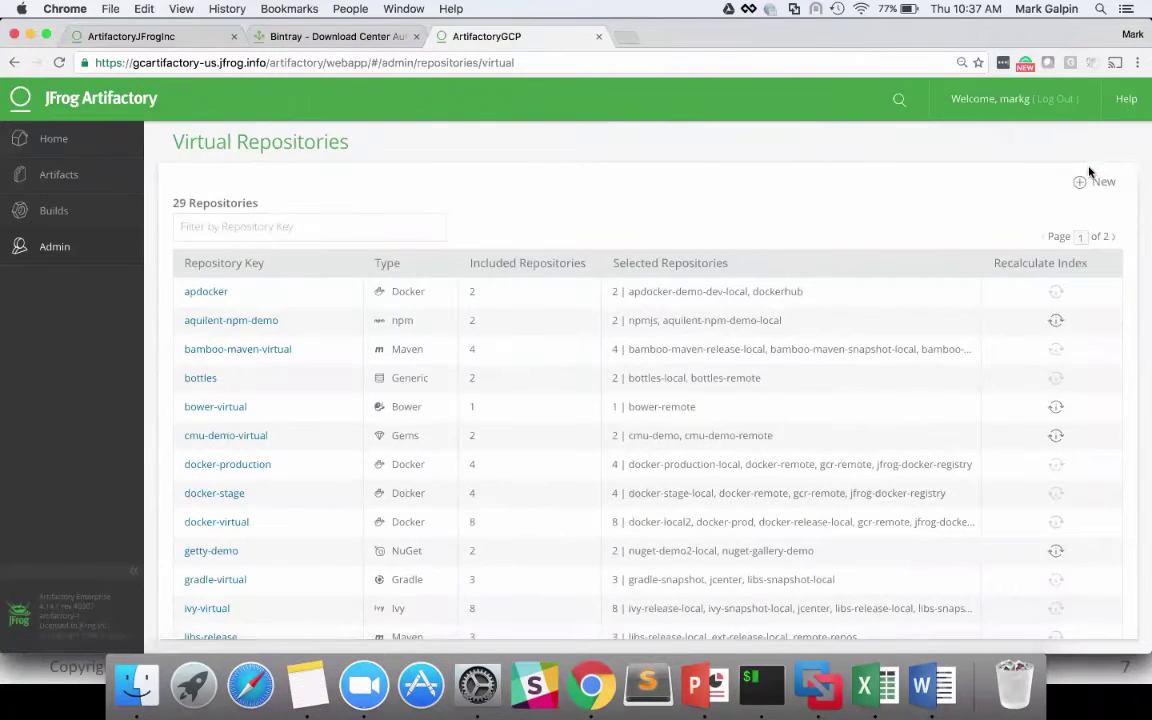
click(1083, 182)
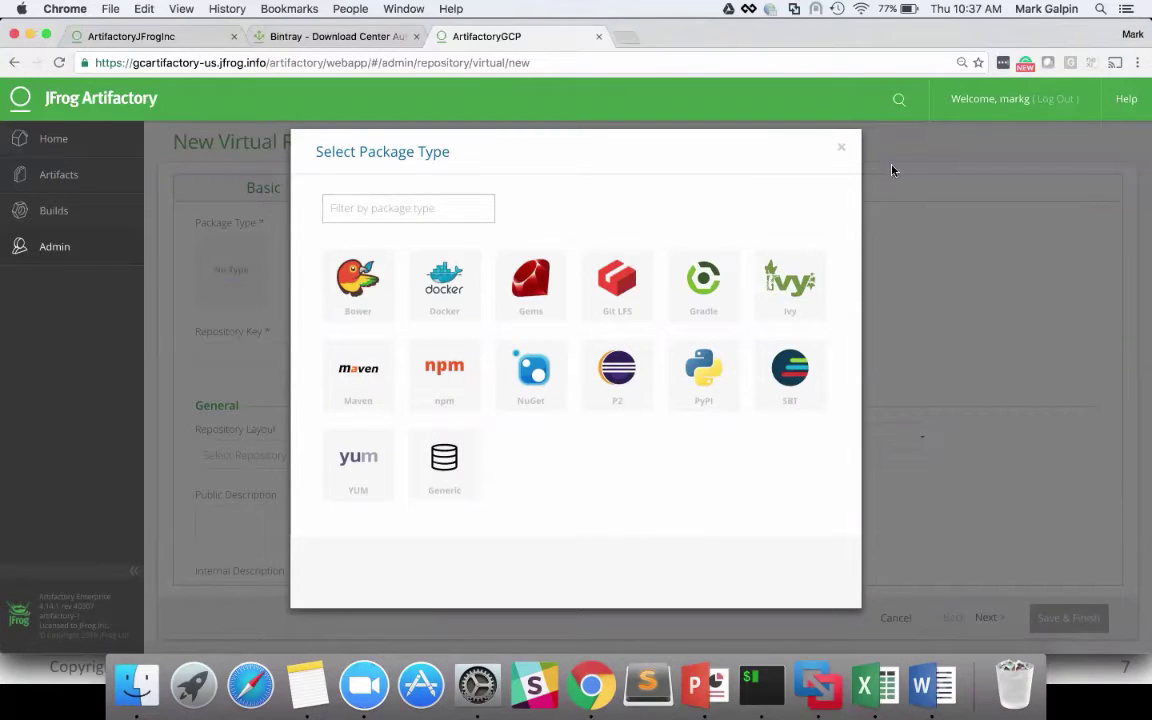
click(843, 150)
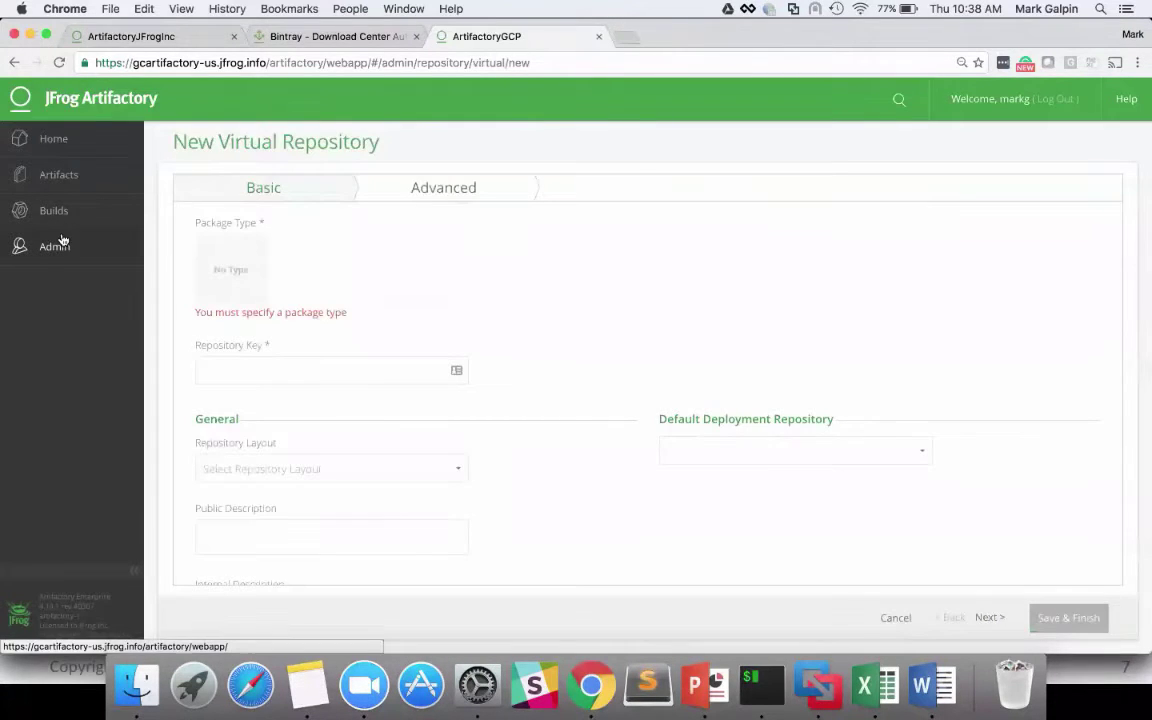
mouse_move(58, 244)
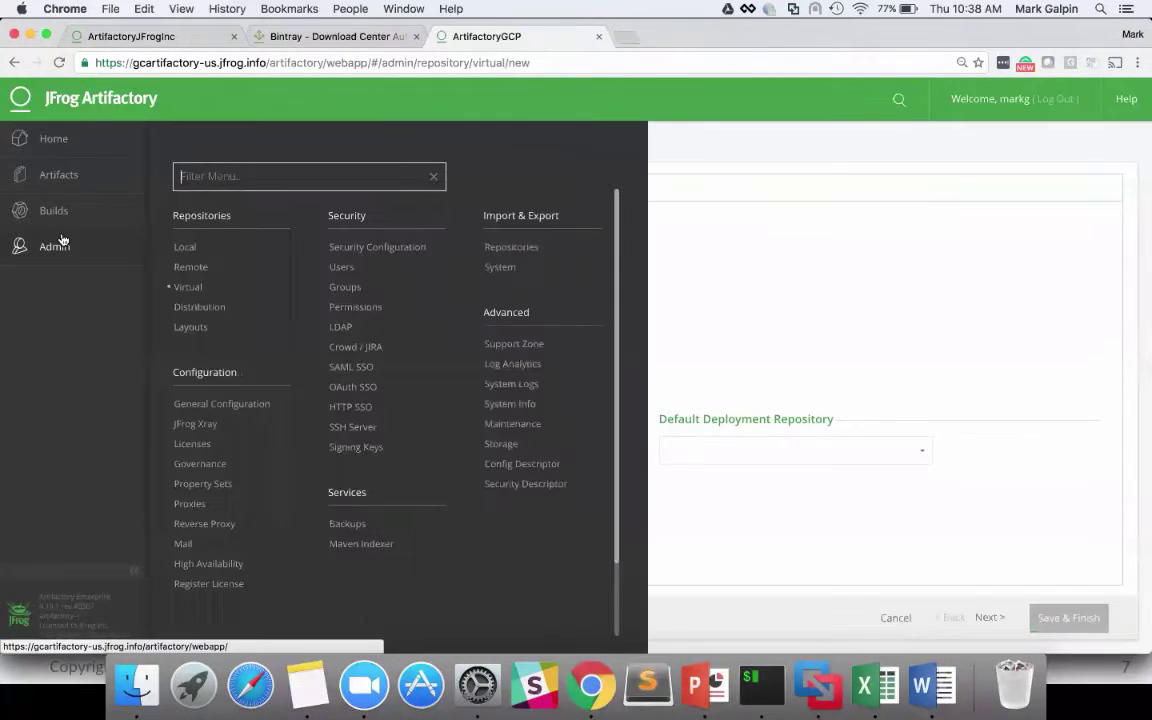
click(188, 250)
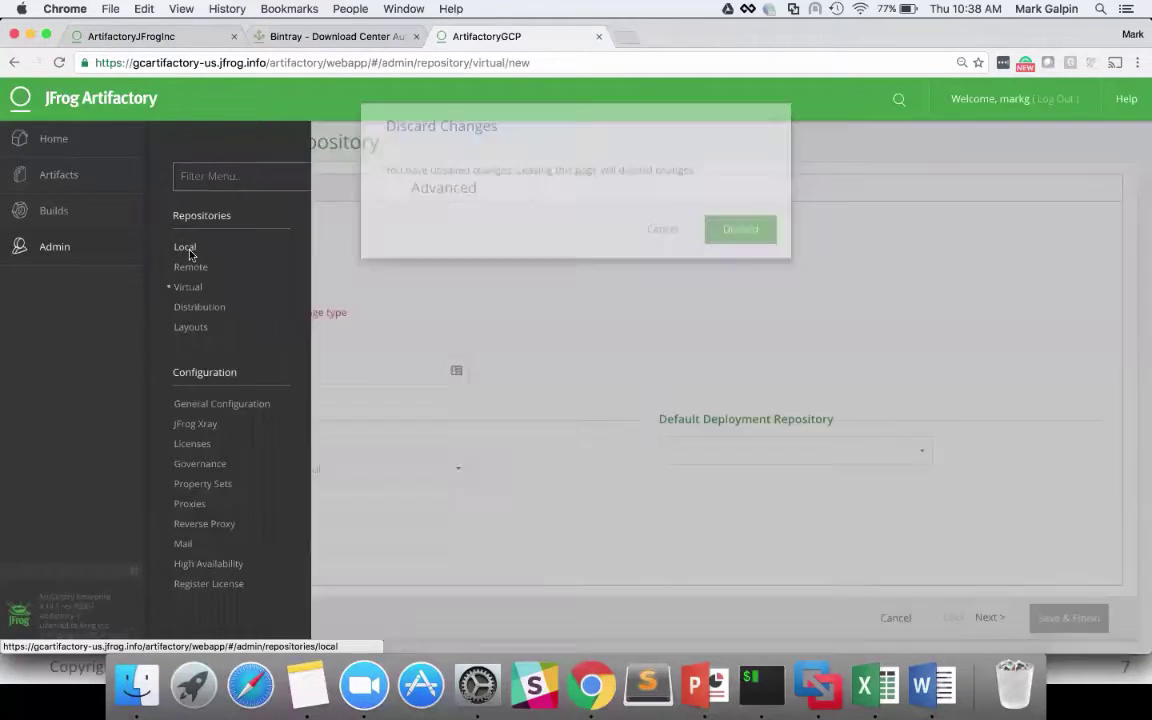
click(745, 254)
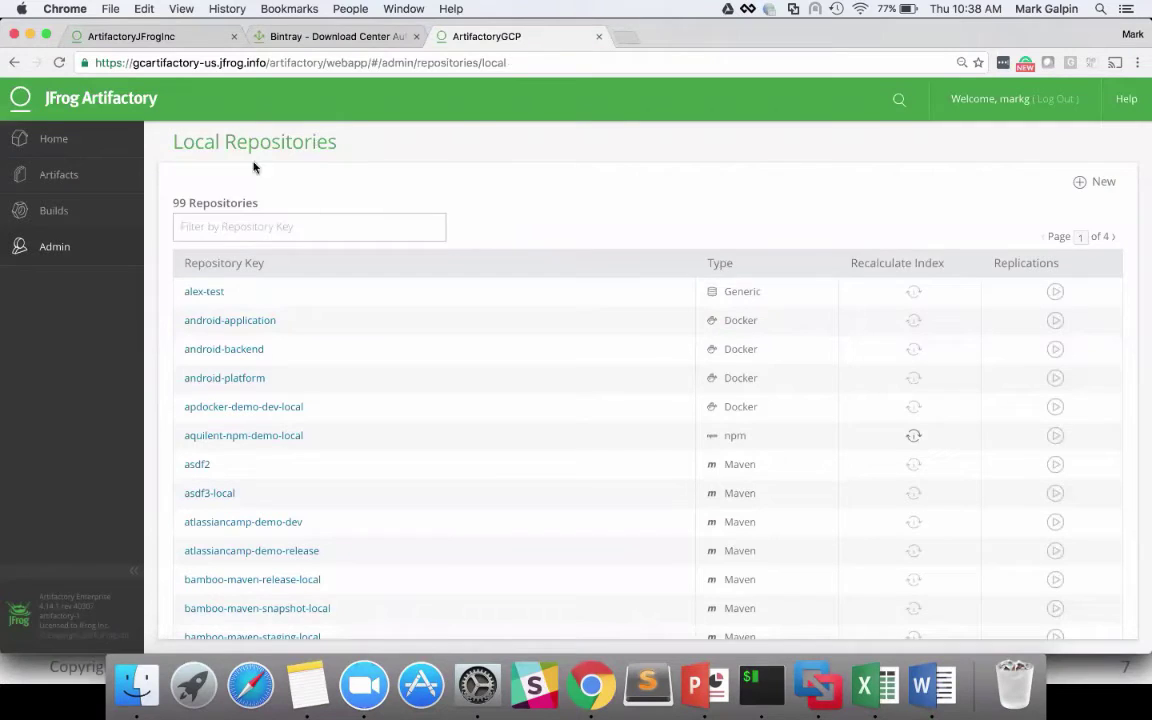
Open the Set Me Up instructions from the artifact repository browser and choose PHP Composer as the tool
click(70, 180)
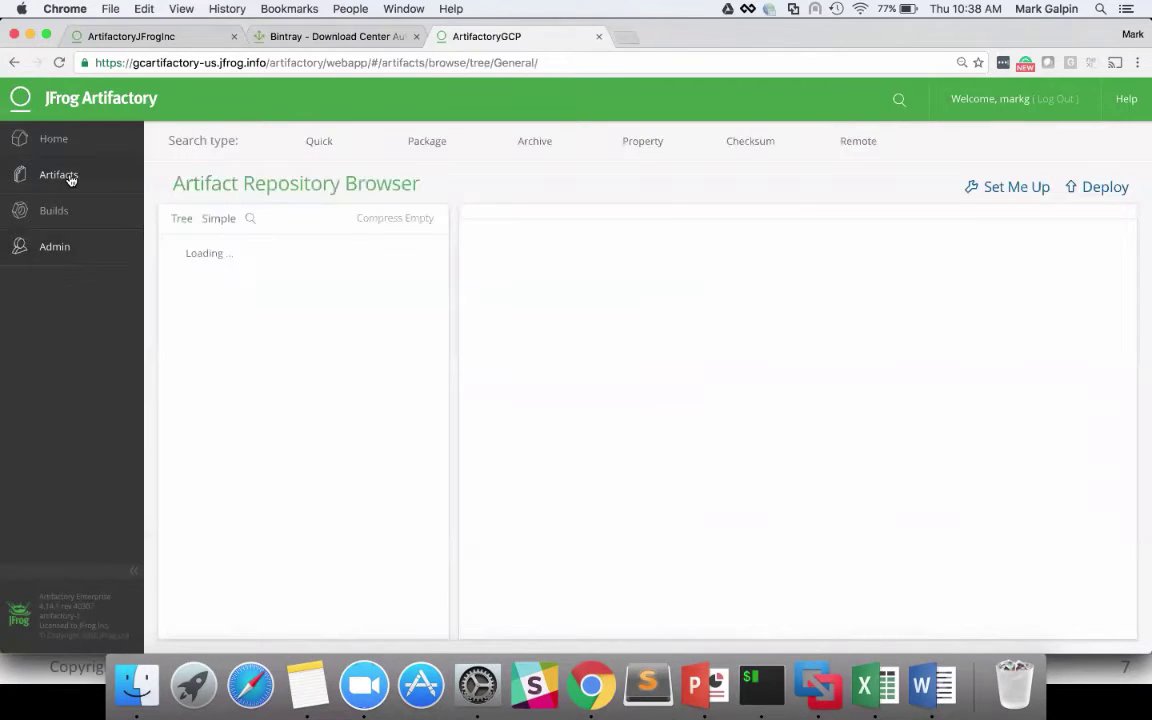
click(1026, 188)
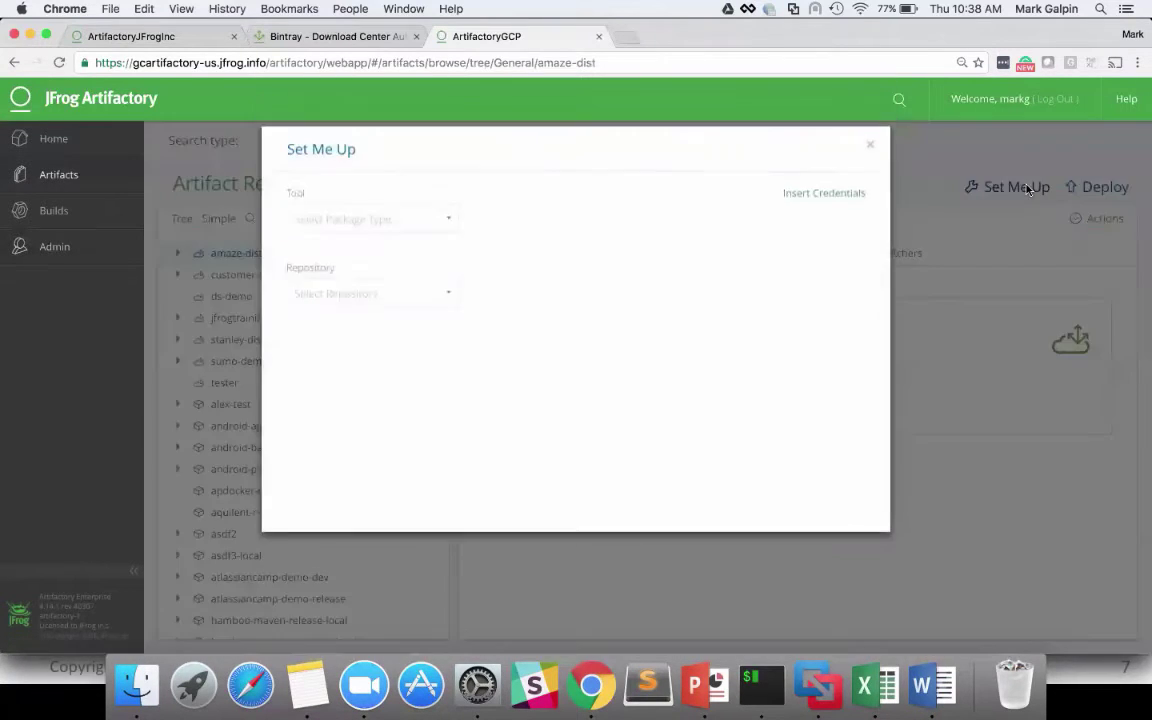
click(449, 225)
click(388, 305)
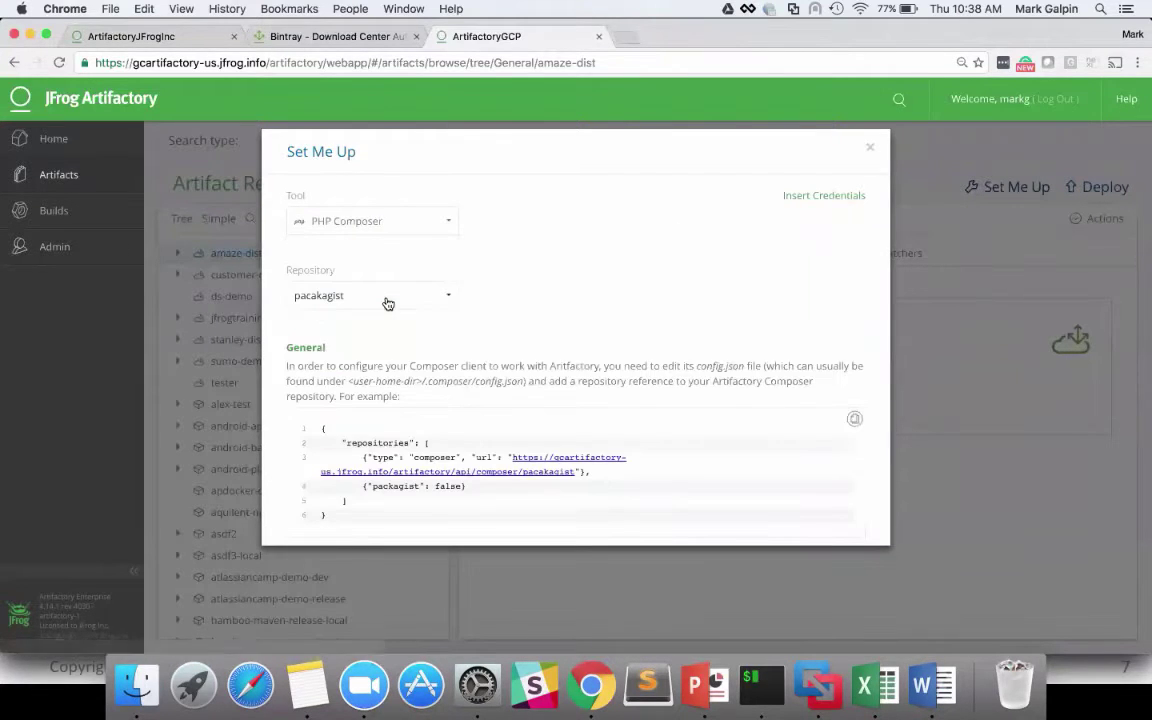
Examine the Composer setup instructions, highlighting the secure-http setting for config.json and the http-basic credentials block for auth.json
scroll(512, 301, down, 3)
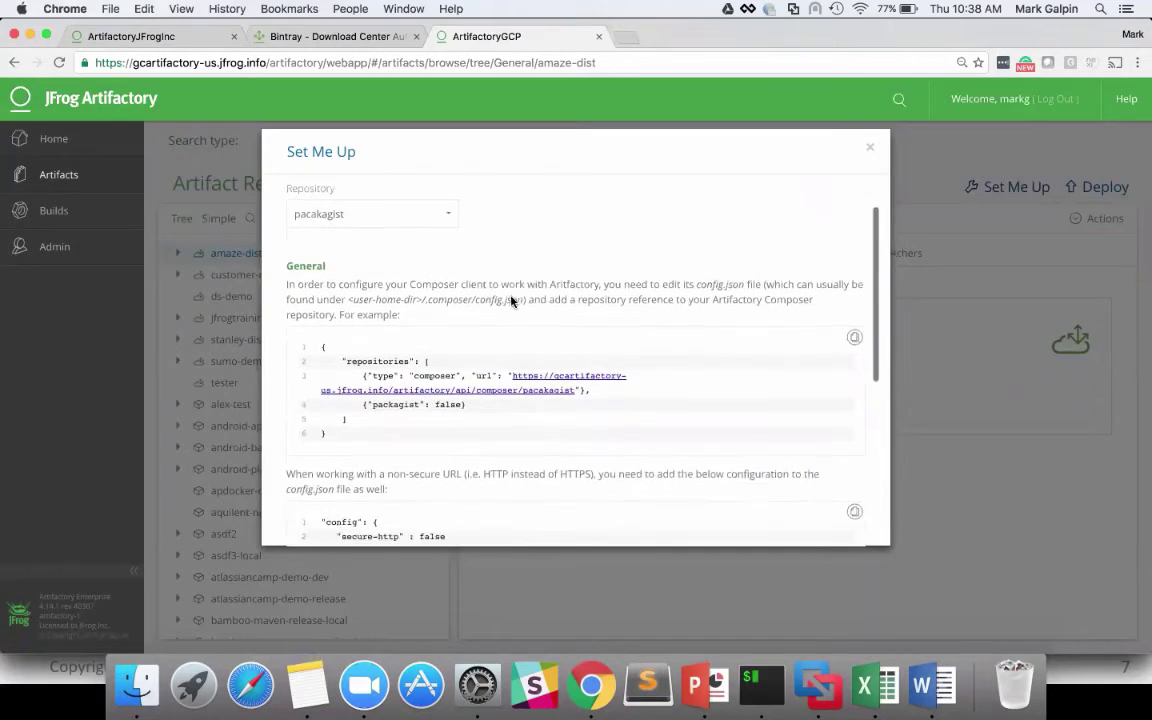
scroll(512, 301, down, 2)
scroll(511, 301, down, 1)
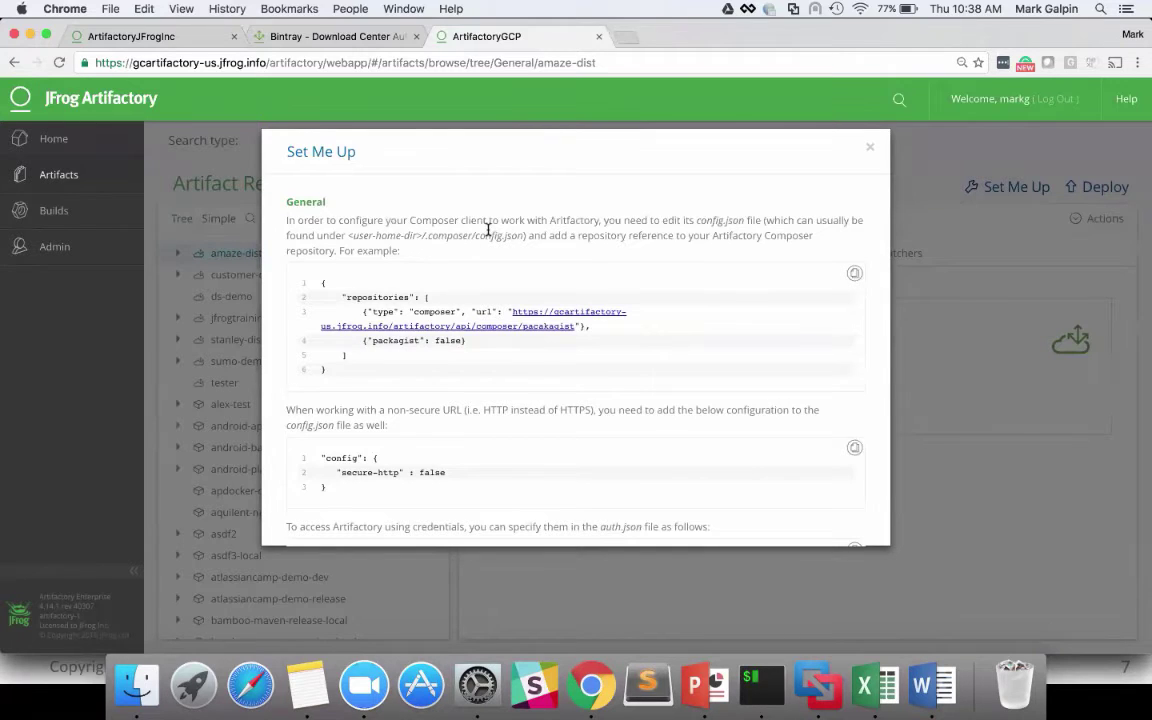
scroll(524, 237, down, 2)
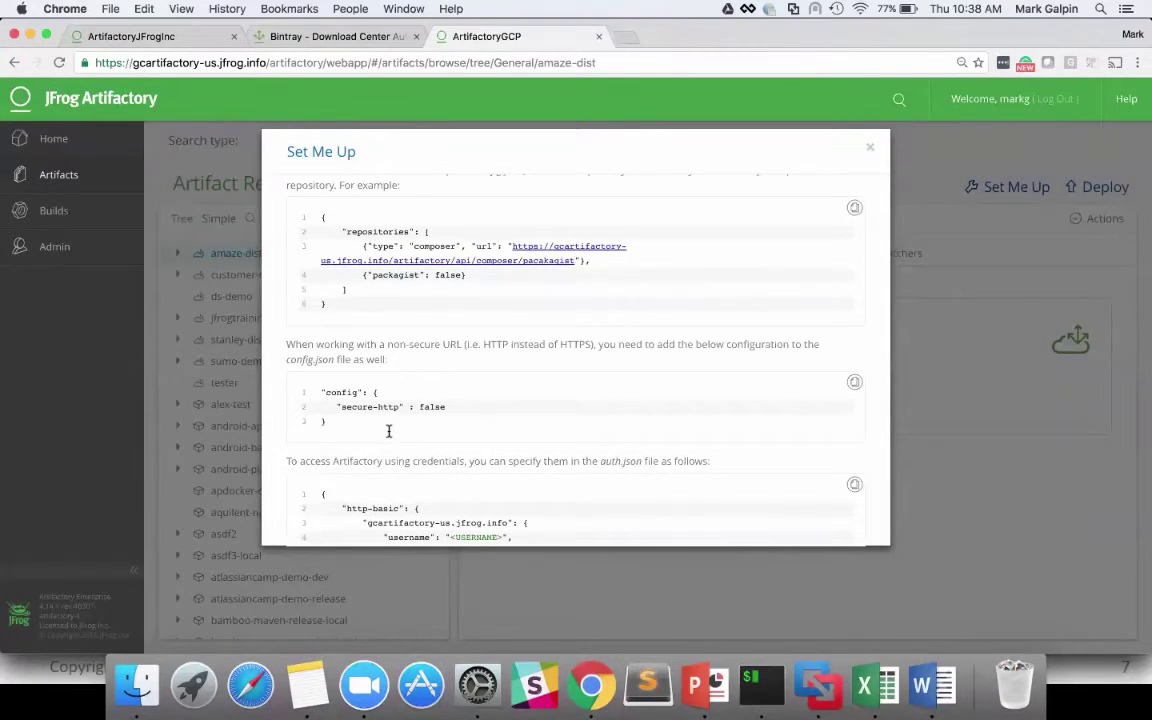
drag(389, 431, 320, 394)
scroll(320, 396, down, 6)
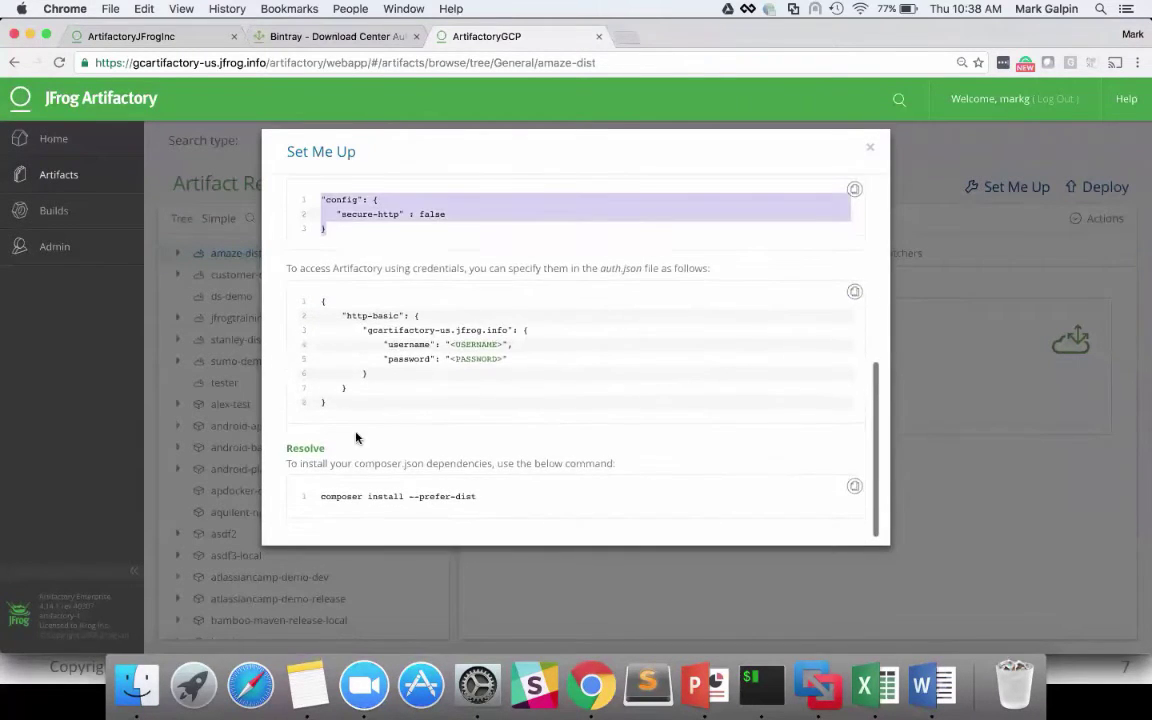
drag(360, 403, 298, 308)
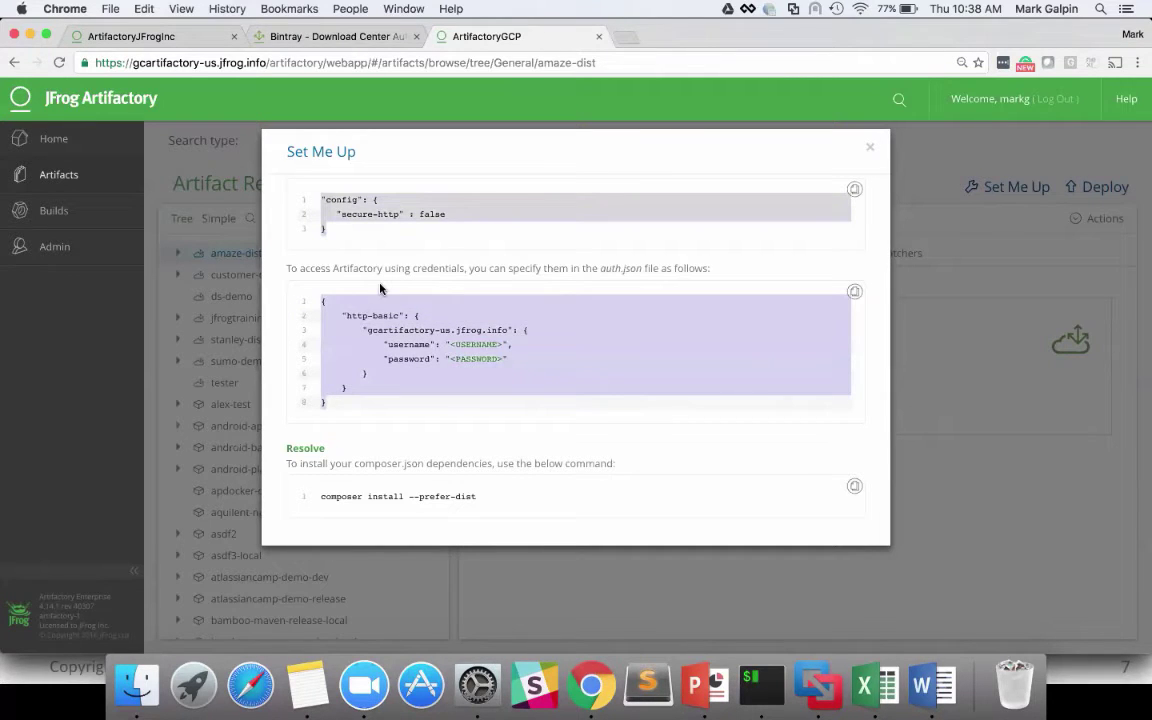
scroll(380, 289, up, 1)
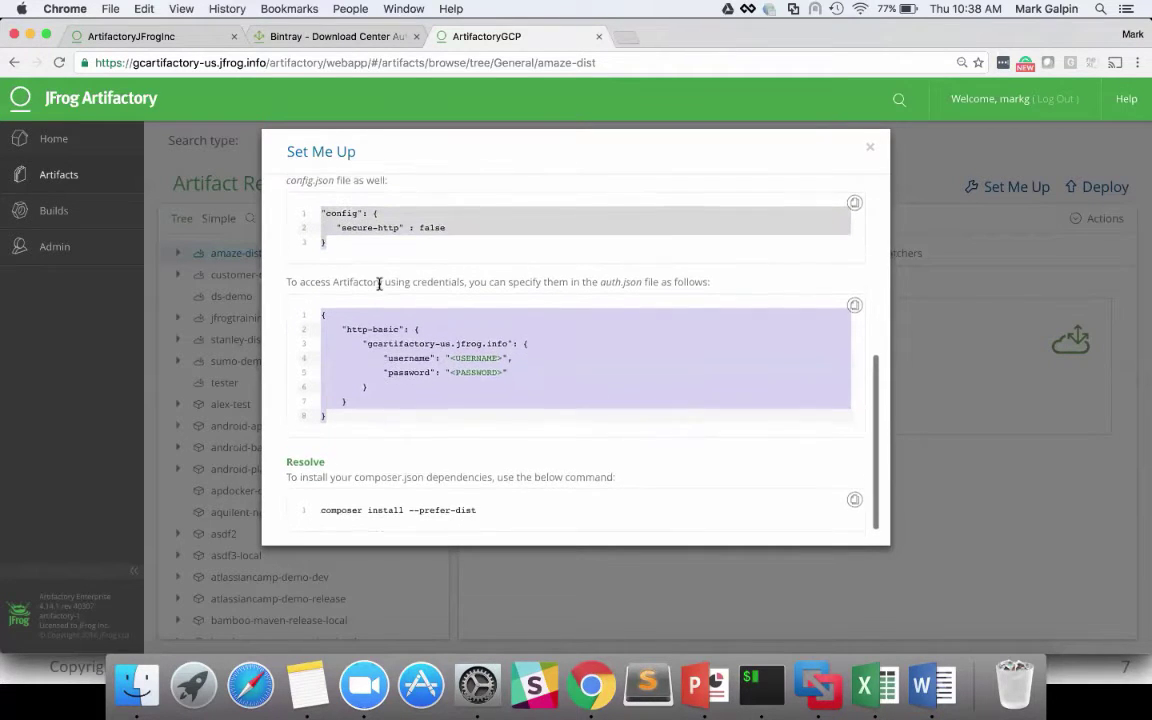
Switch to iTerm, delete everything in the composer folder with rm -rf *, and display ~/.composer/config.json
click(759, 680)
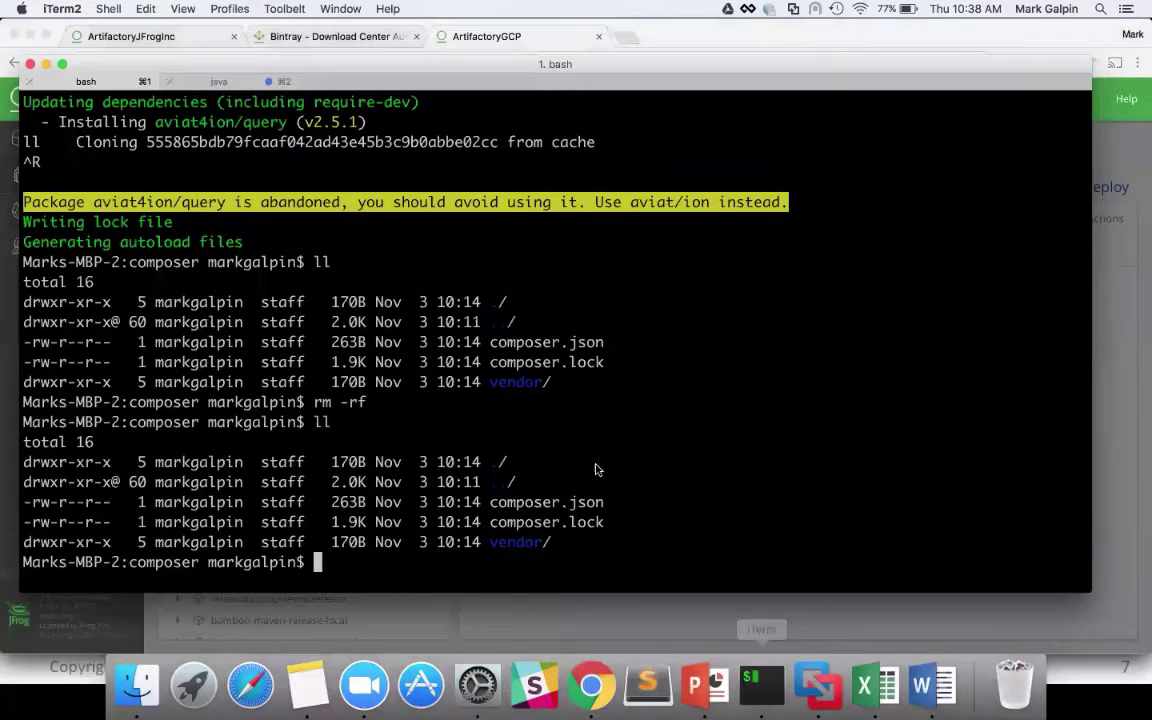
text(ls)
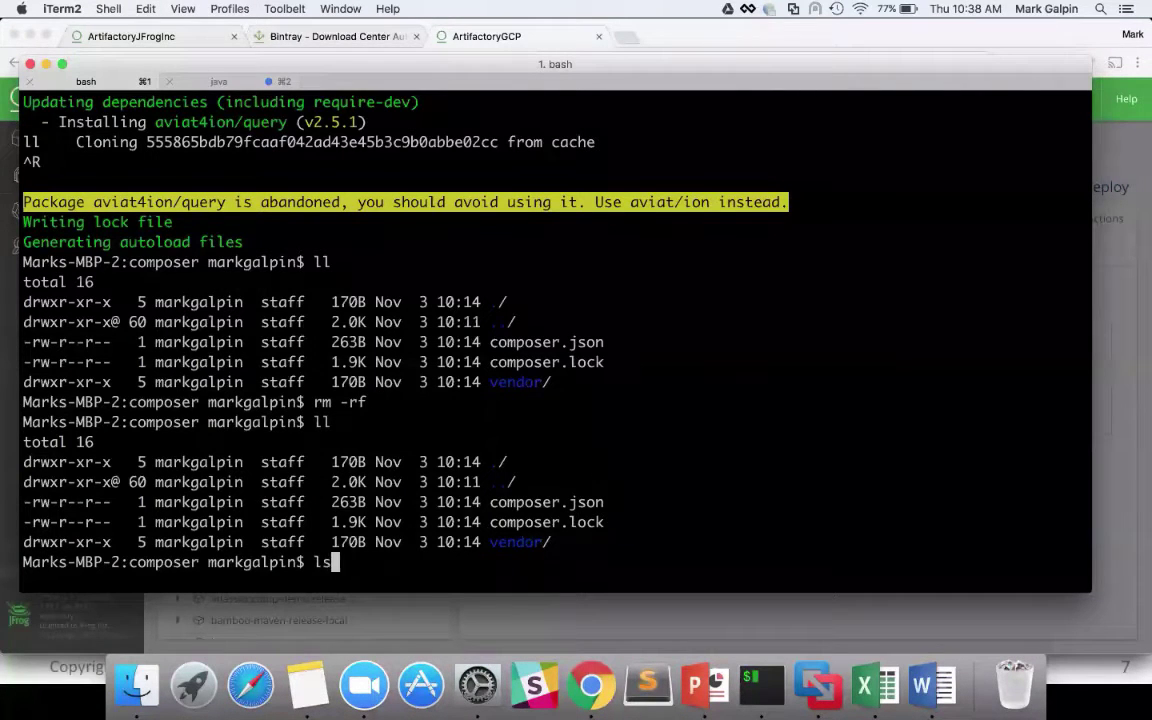
key(Return)
text(rm -rf *)
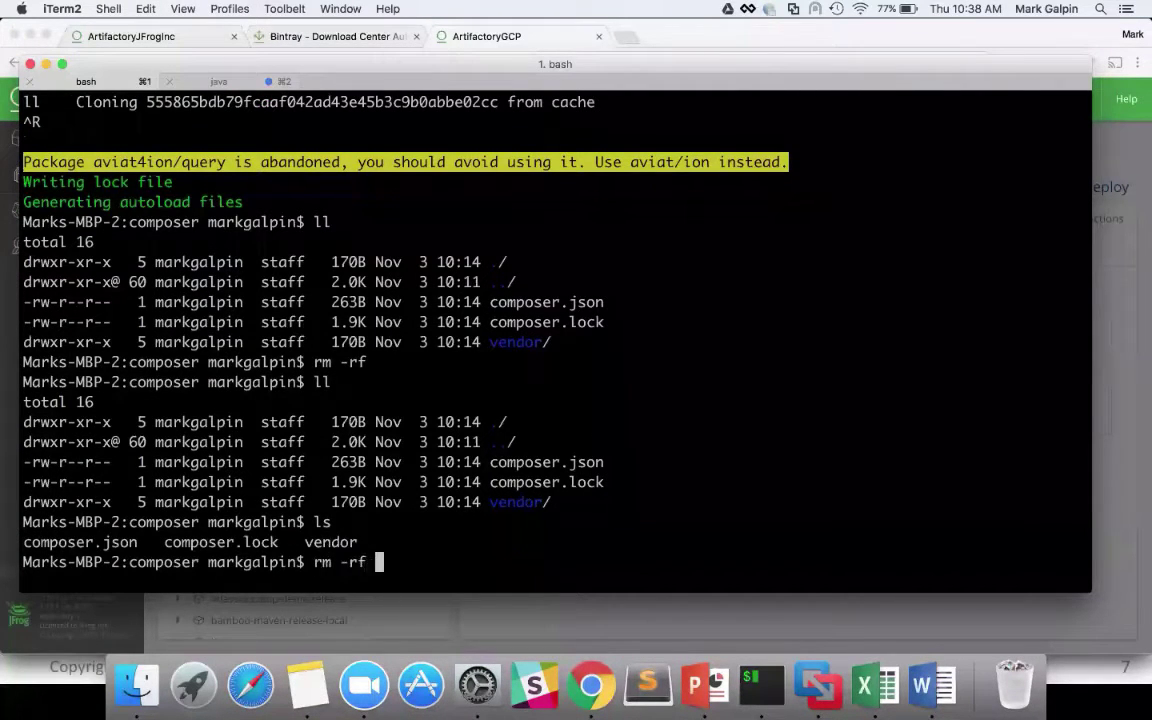
key(Return)
text(ll)
key(Return)
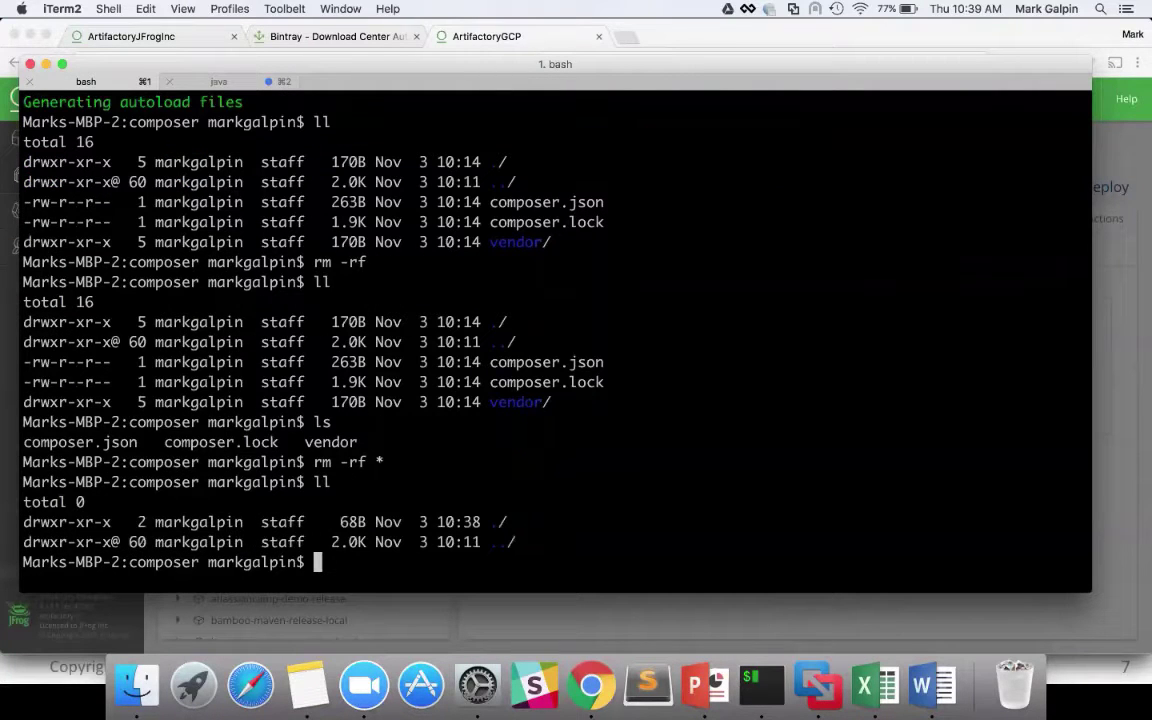
text(cat ~/.composer/config.json)
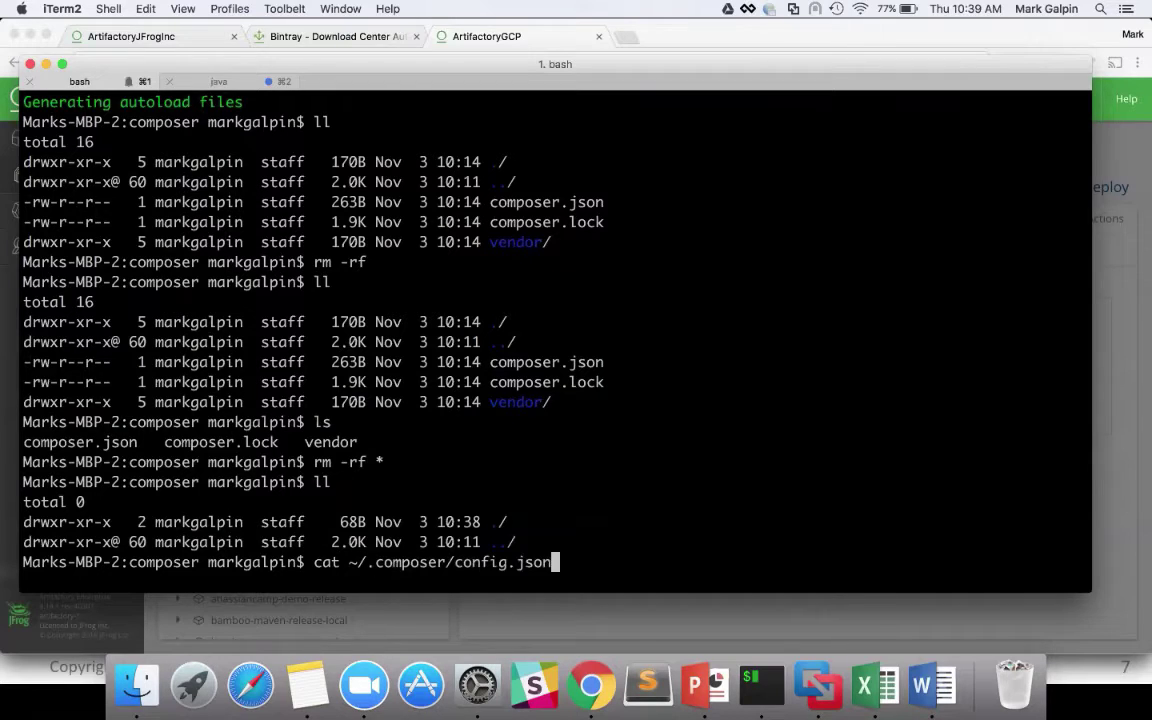
key(Return)
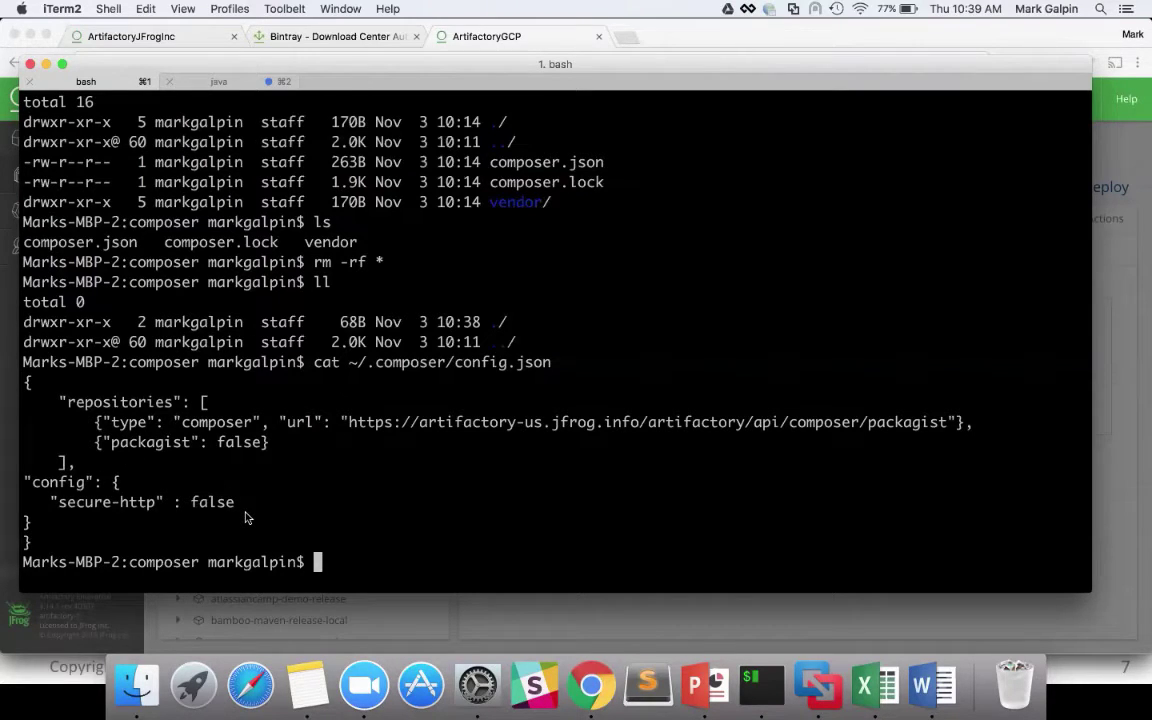
Run composer init and accept the defaults for package name, description, author, minimum stability, package type and license
text(composer )
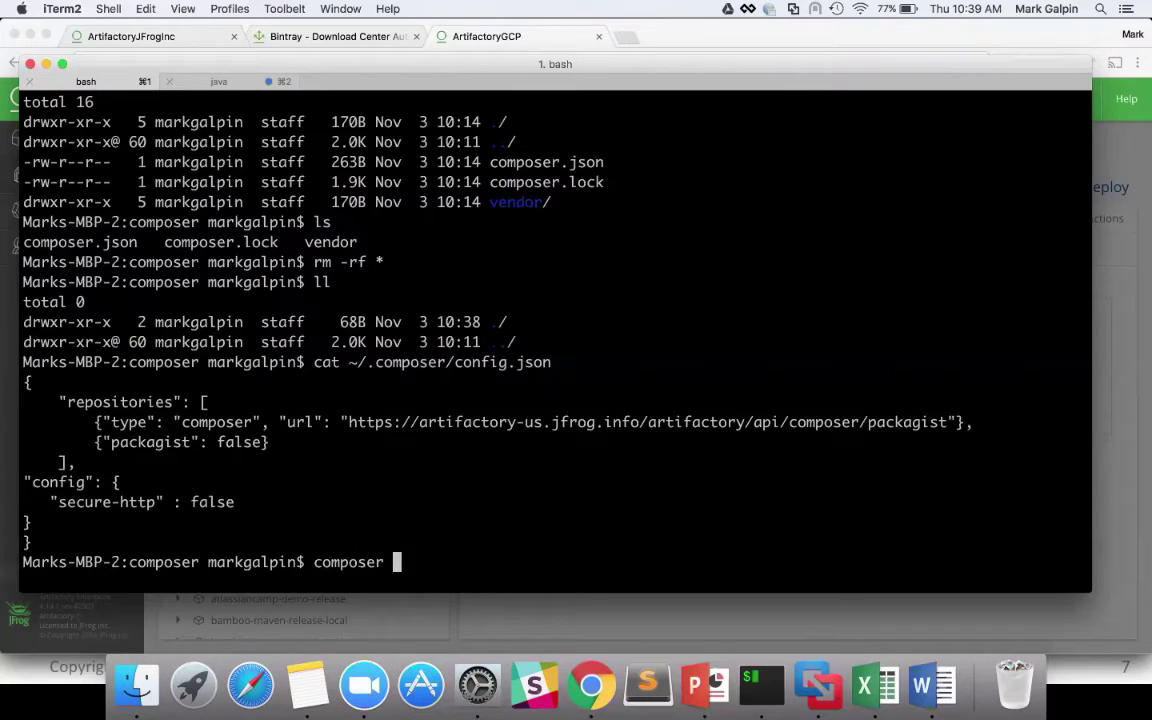
text(init)
key(Return)
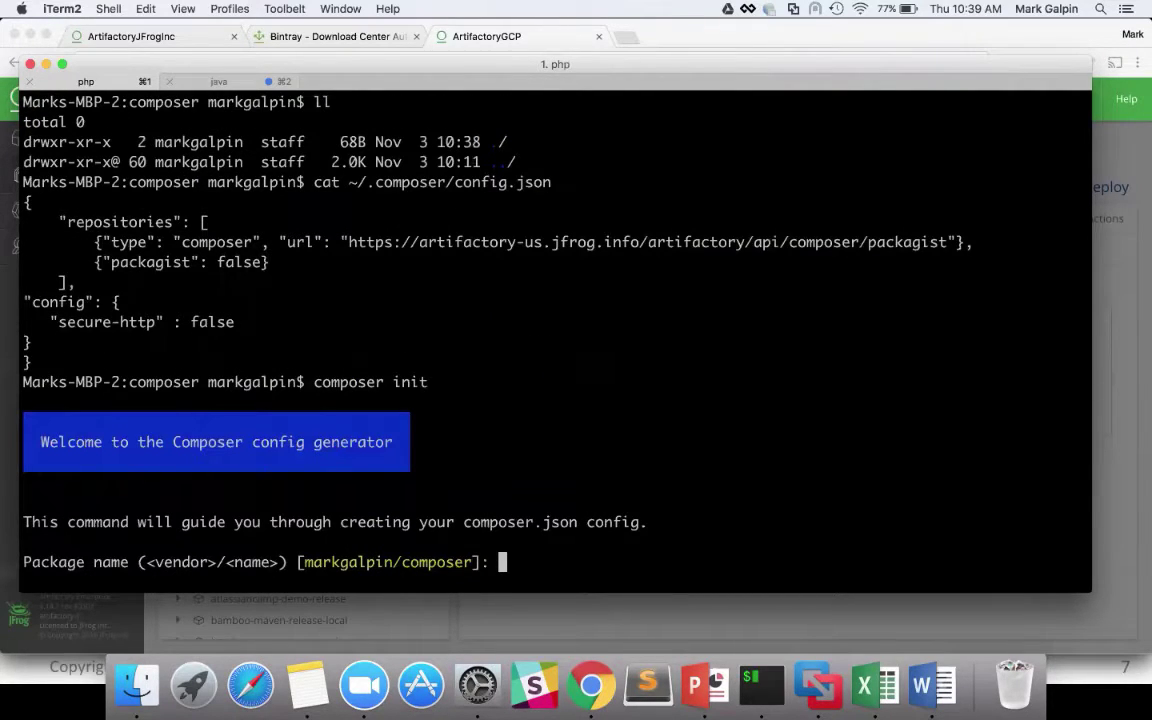
key(Return)
key(Return)
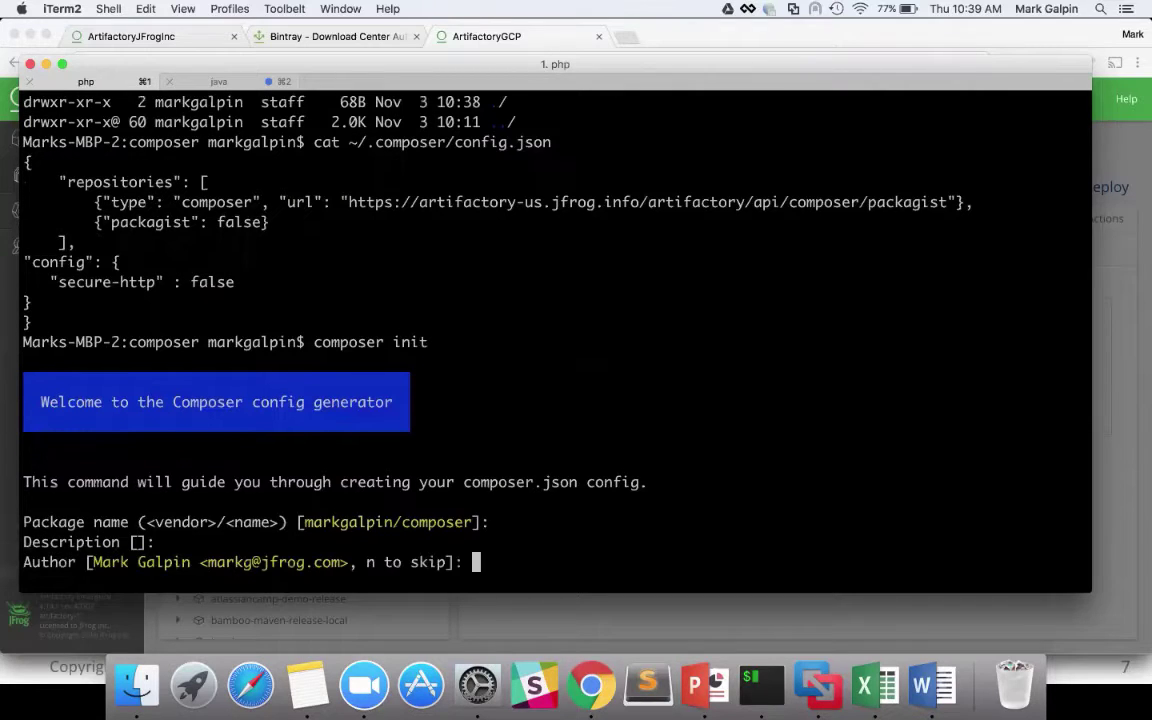
key(Return)
key(Return)
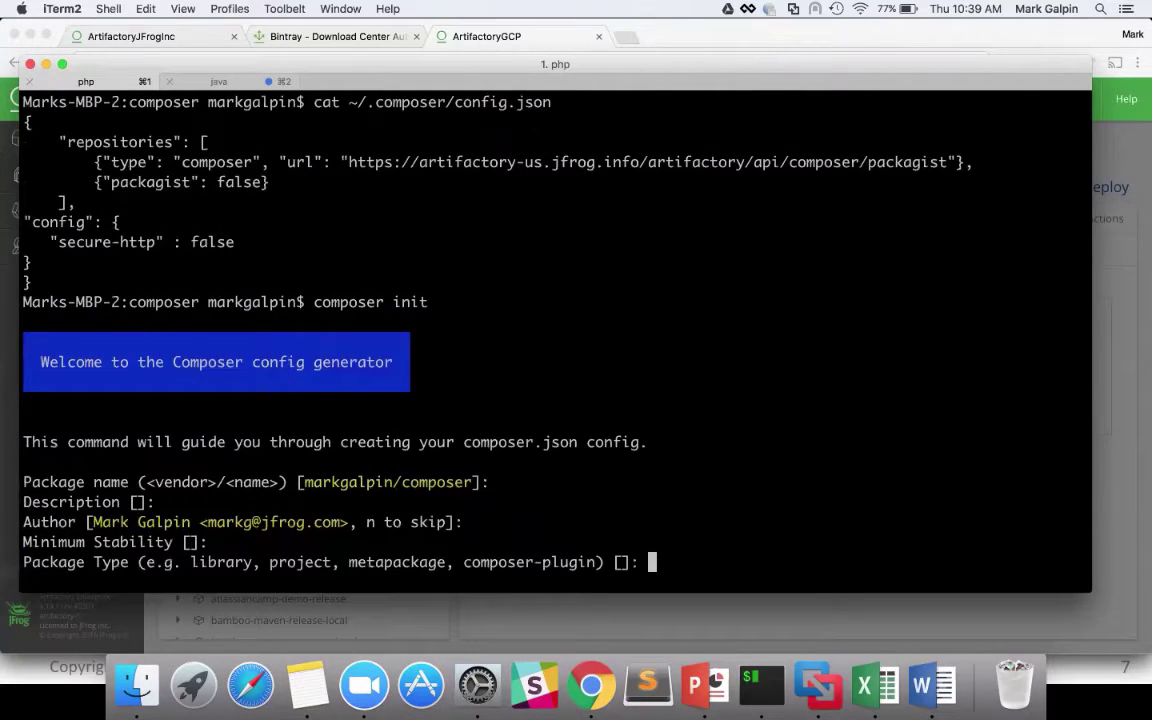
key(Return)
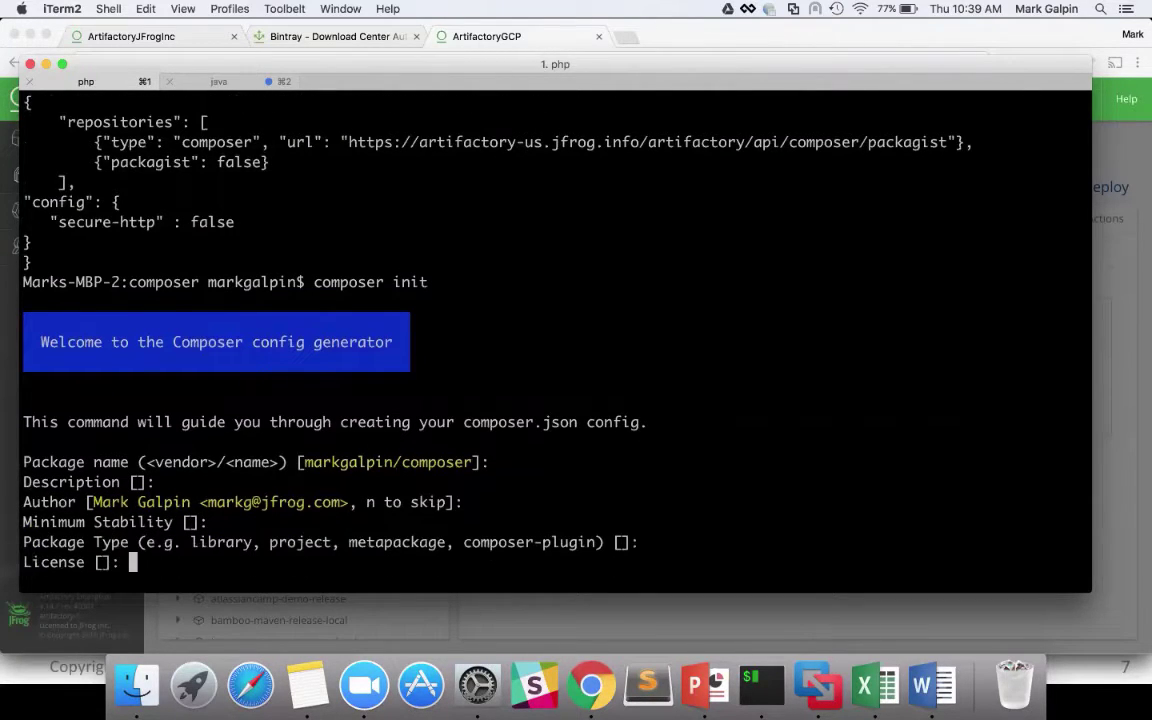
key(Return)
Choose to define the dependencies interactively, search for the package query, and enter 3 to pick dabl/query
text(yes]? yes)
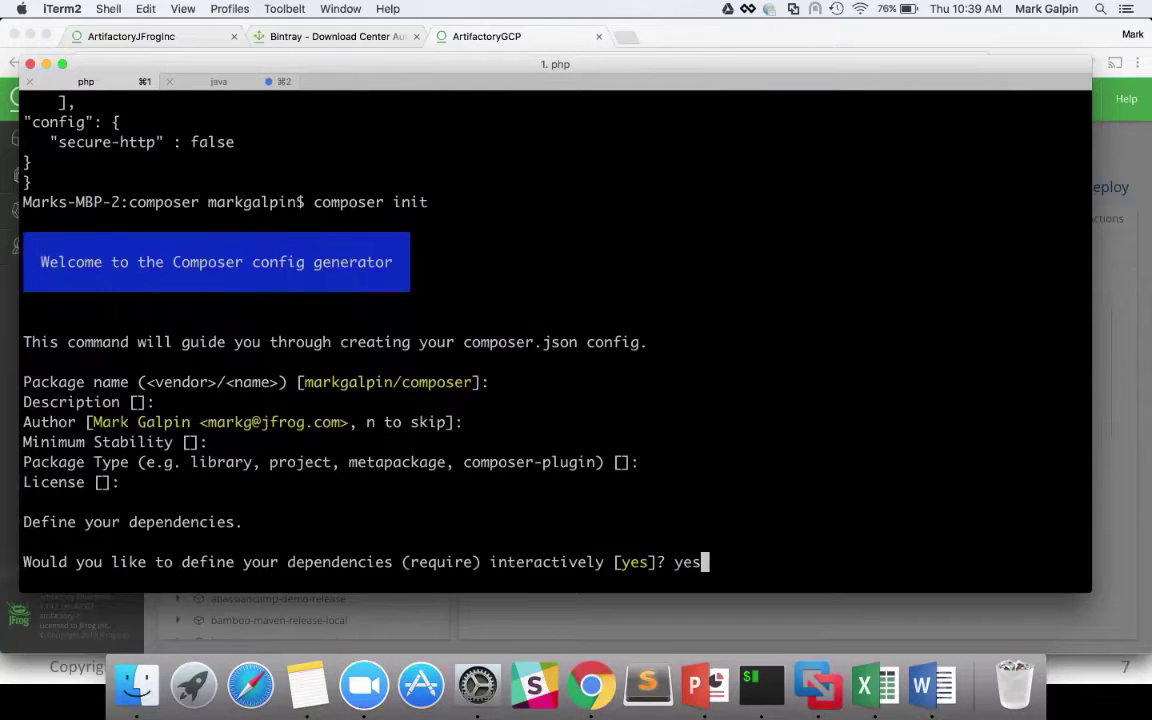
key(Return)
text(query)
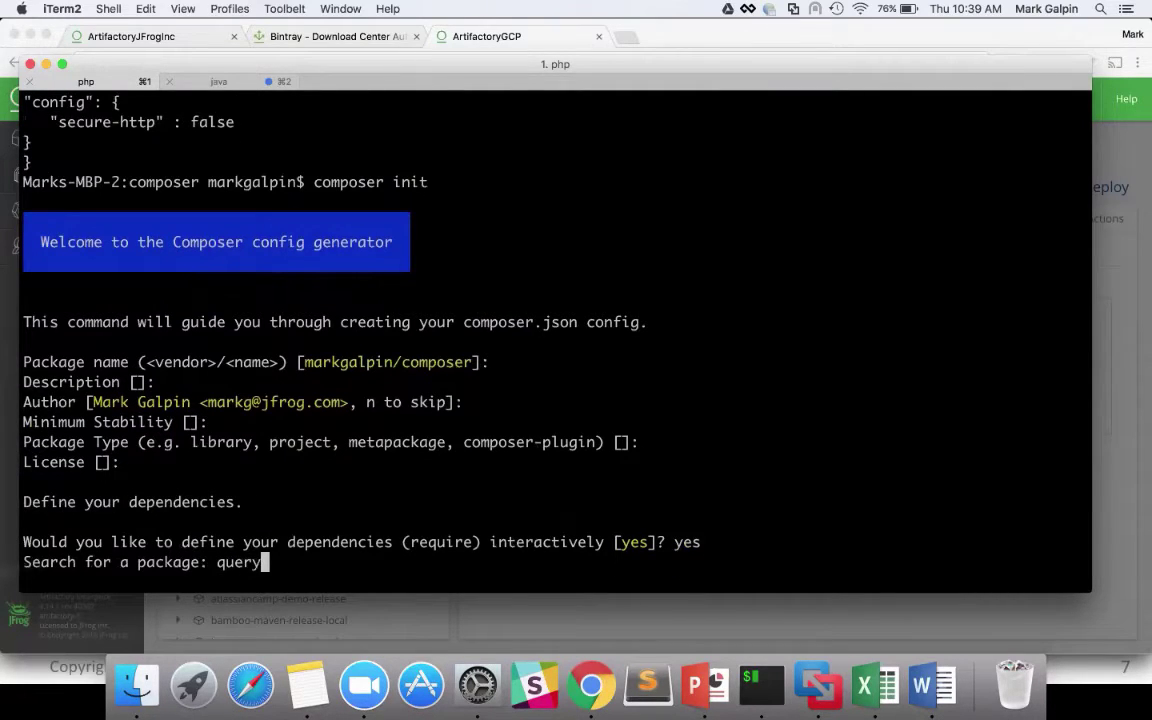
key(Return)
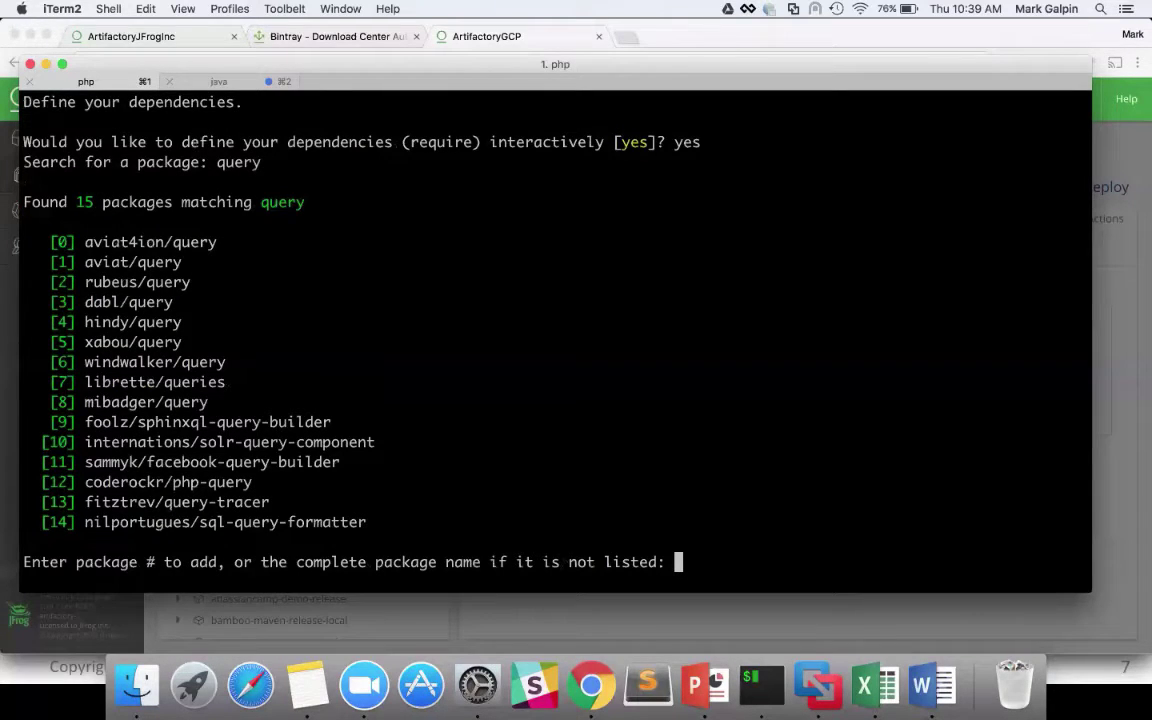
text(3)
Switch to the ArtifactoryJFrogInc instance in Chrome and view the packagist-cache repository in the artifact repository browser
click(145, 36)
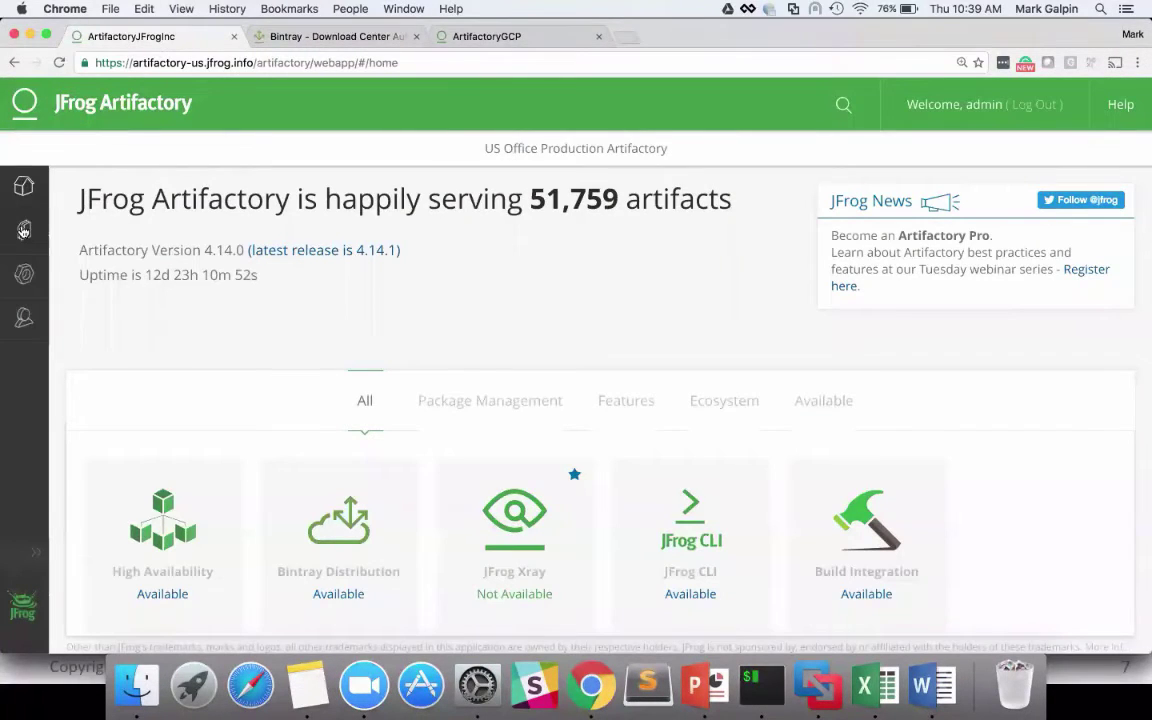
click(24, 231)
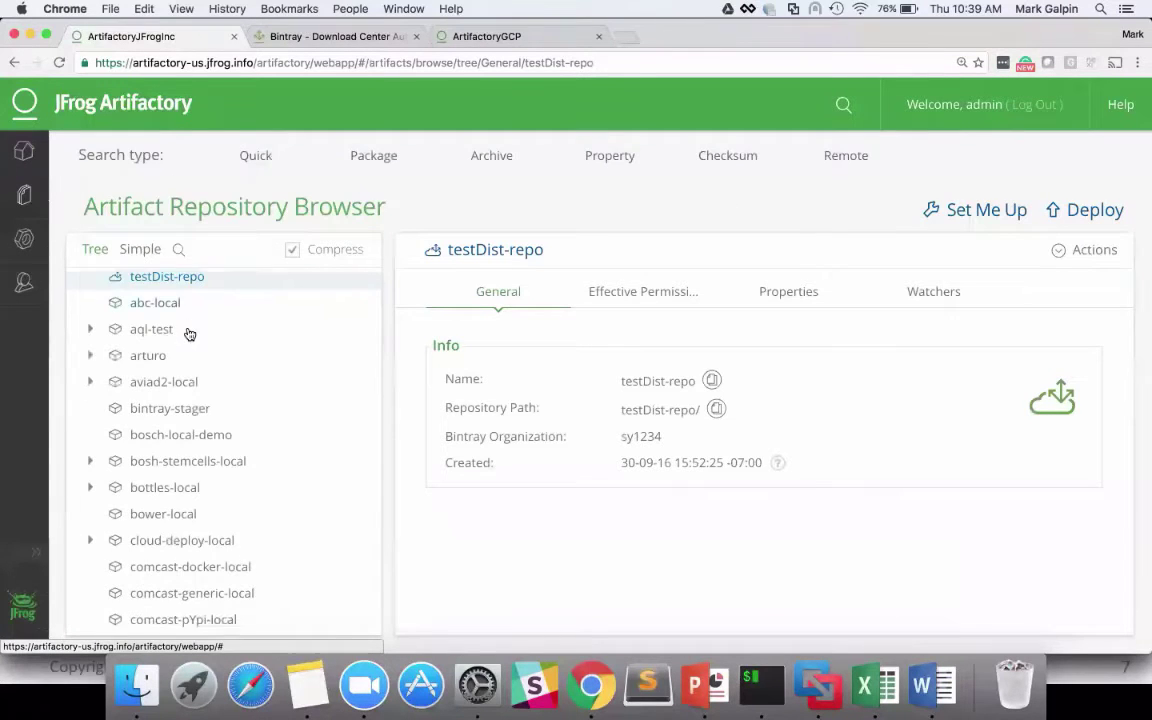
scroll(189, 333, down, 20)
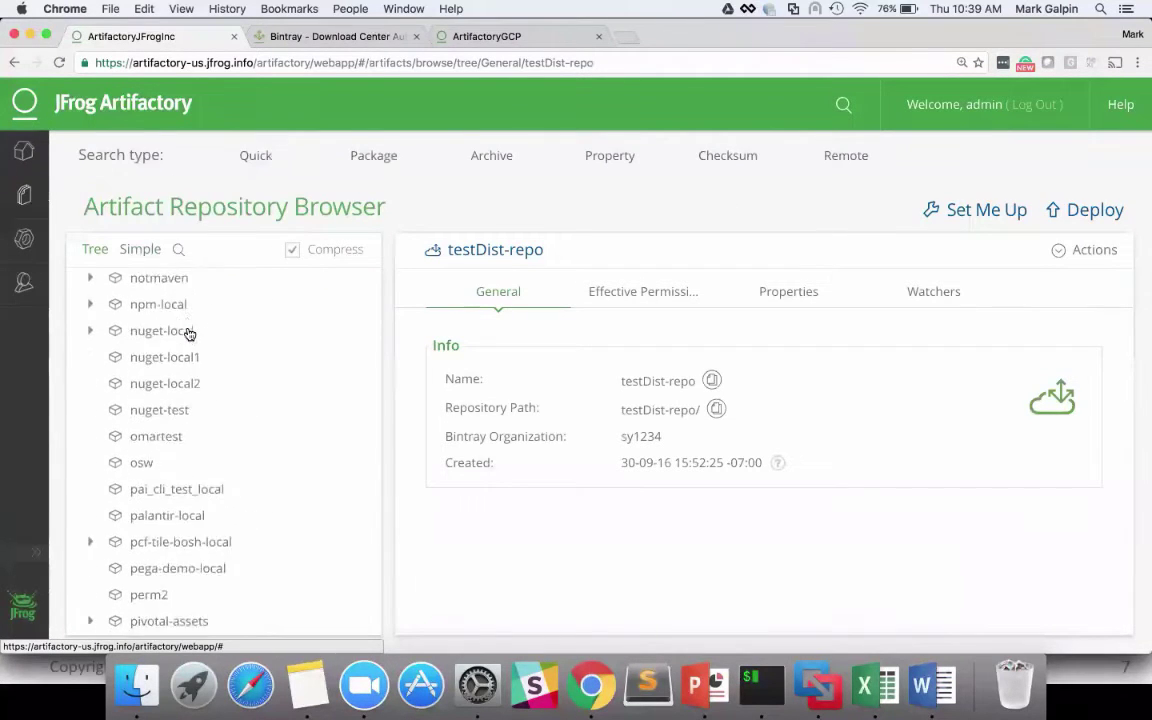
scroll(189, 333, down, 5)
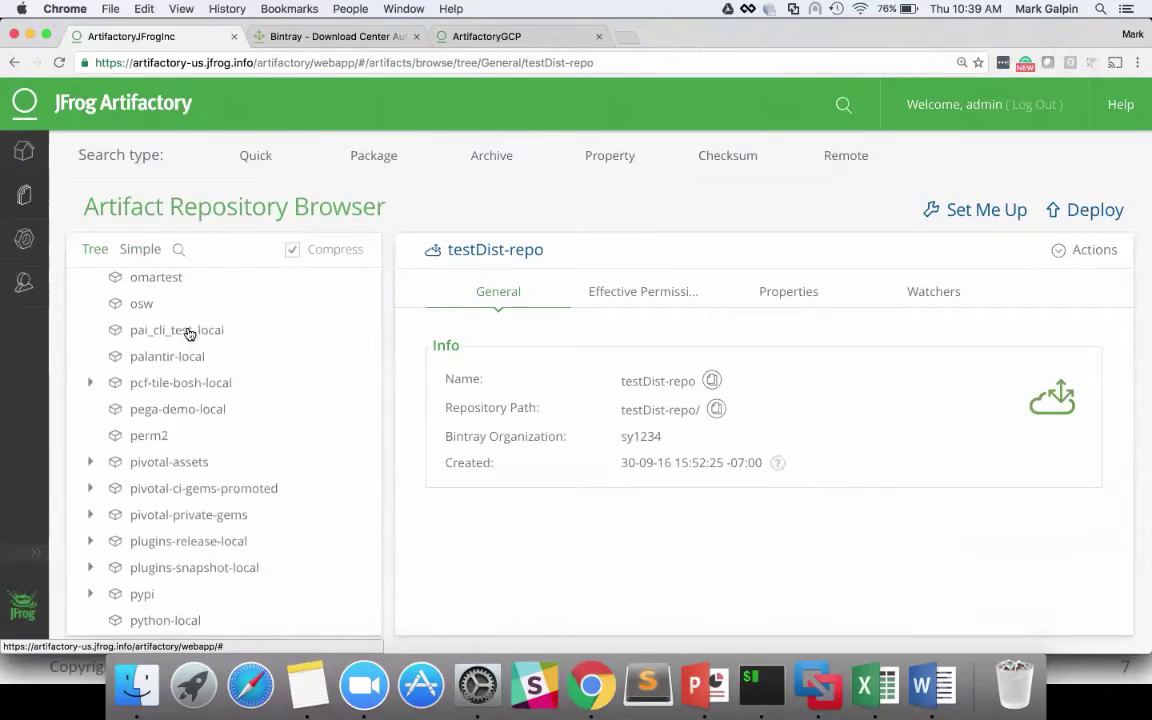
scroll(189, 333, down, 20)
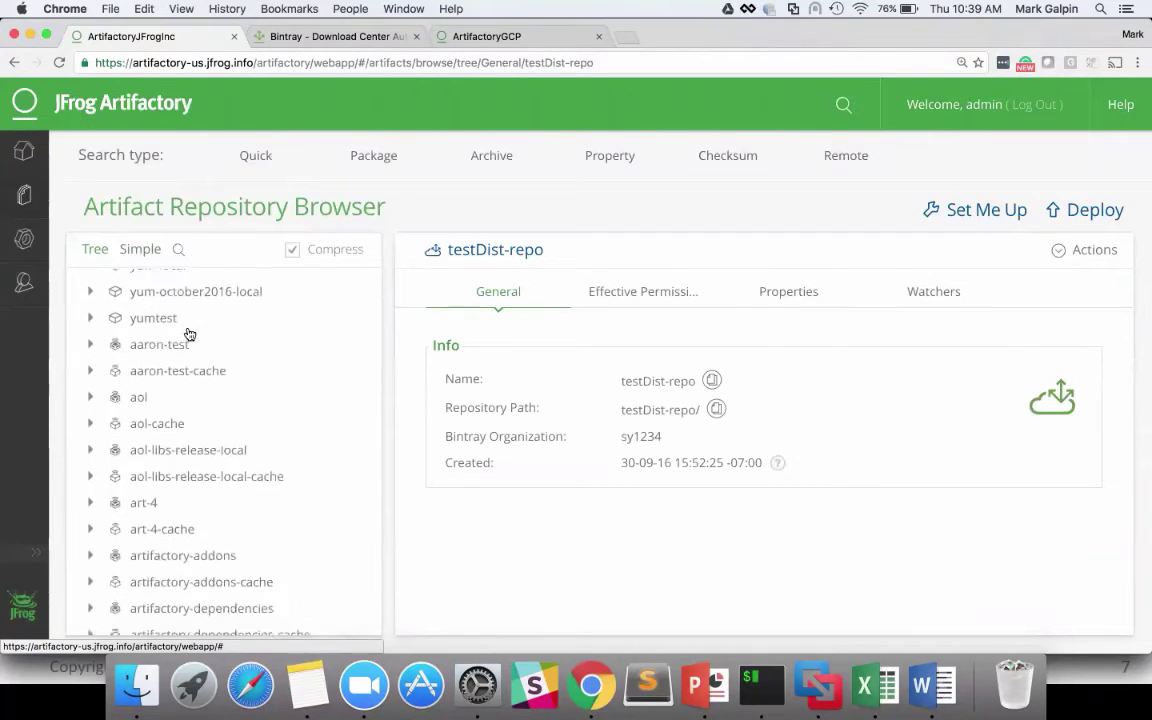
scroll(189, 333, down, 20)
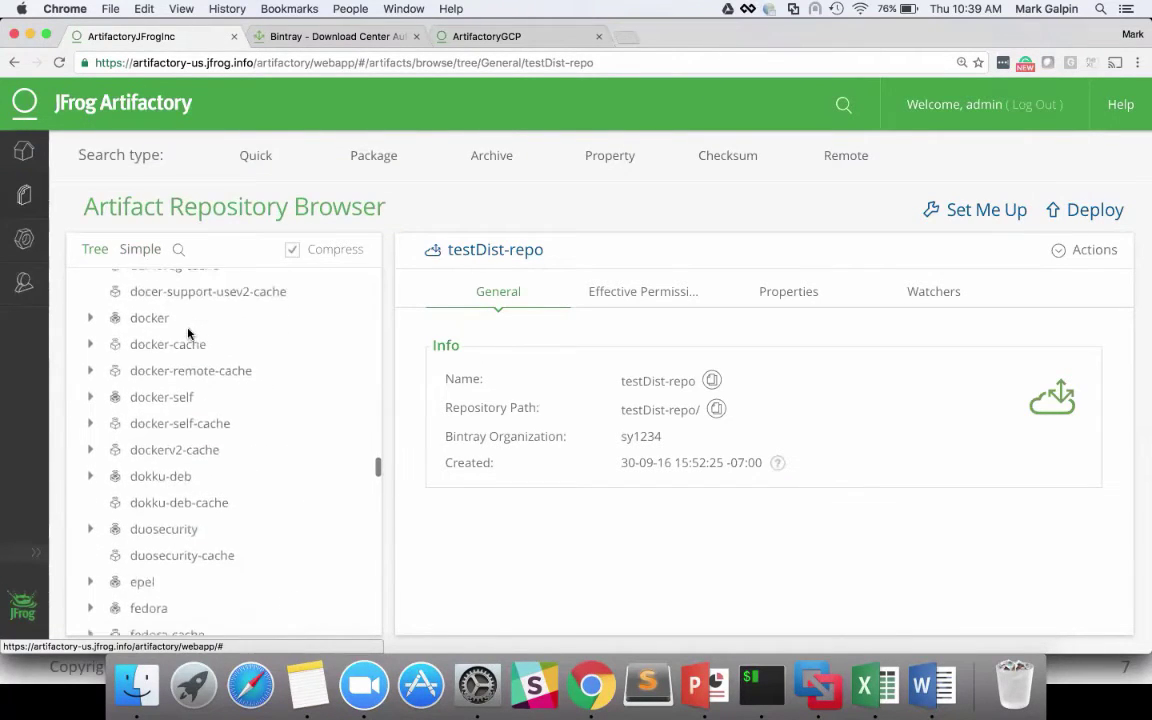
scroll(189, 333, down, 20)
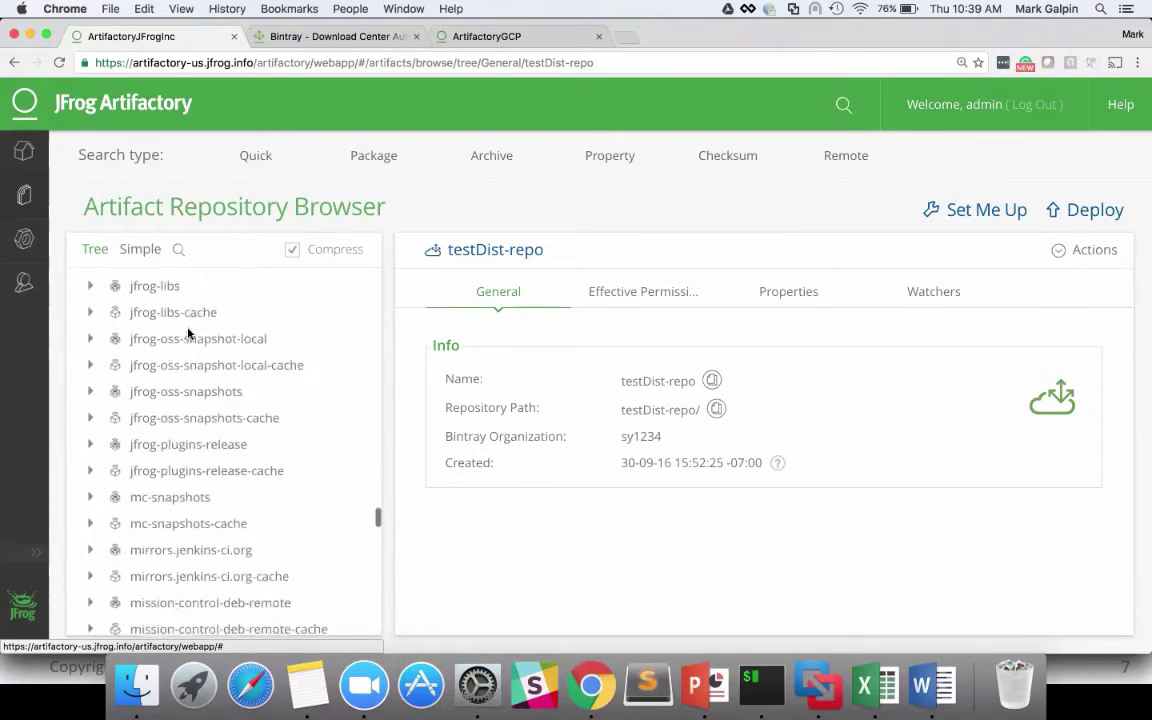
scroll(189, 333, down, 15)
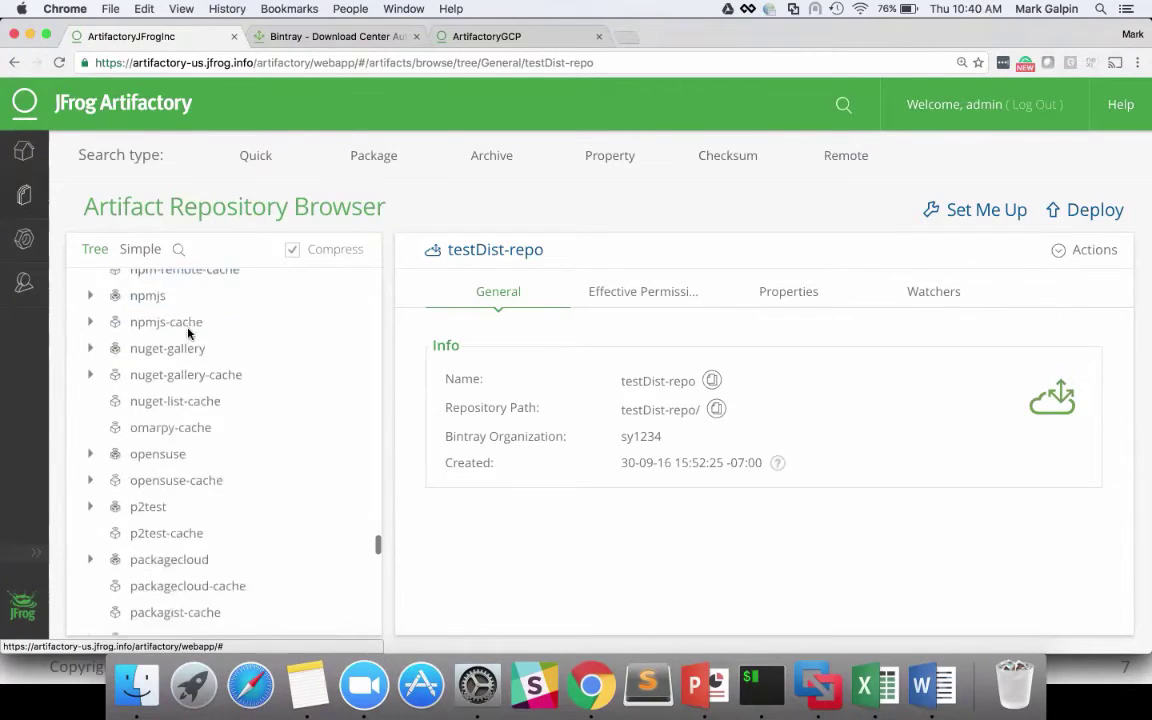
scroll(189, 333, down, 5)
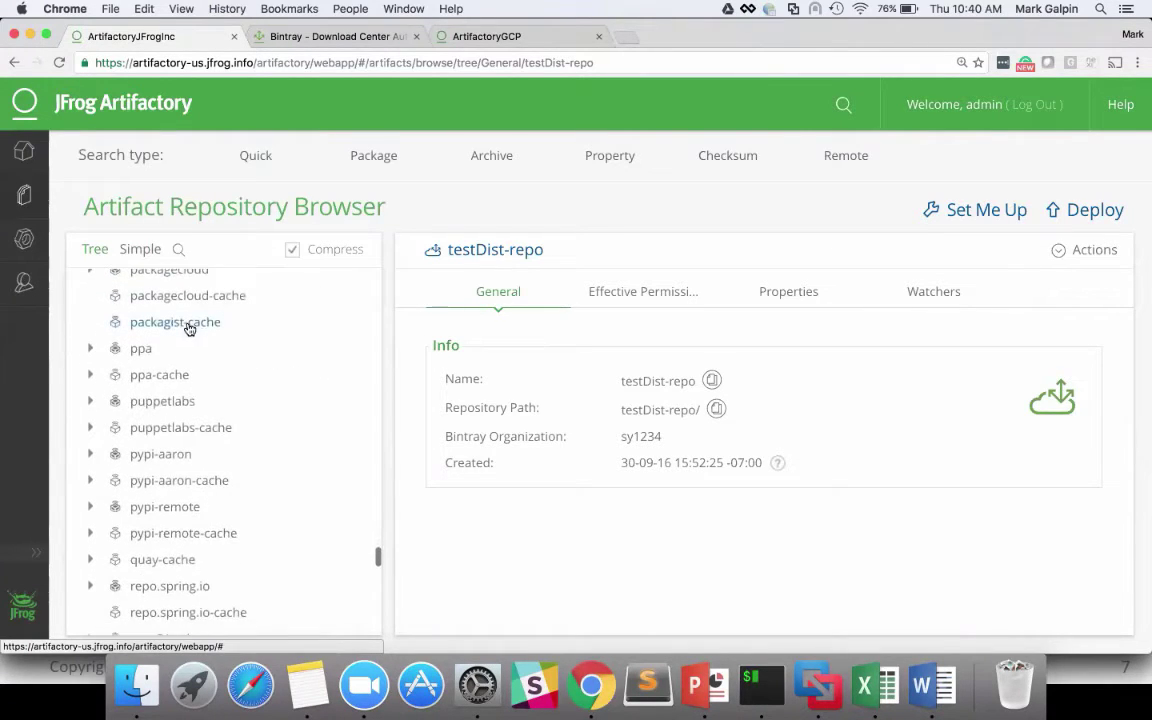
click(189, 329)
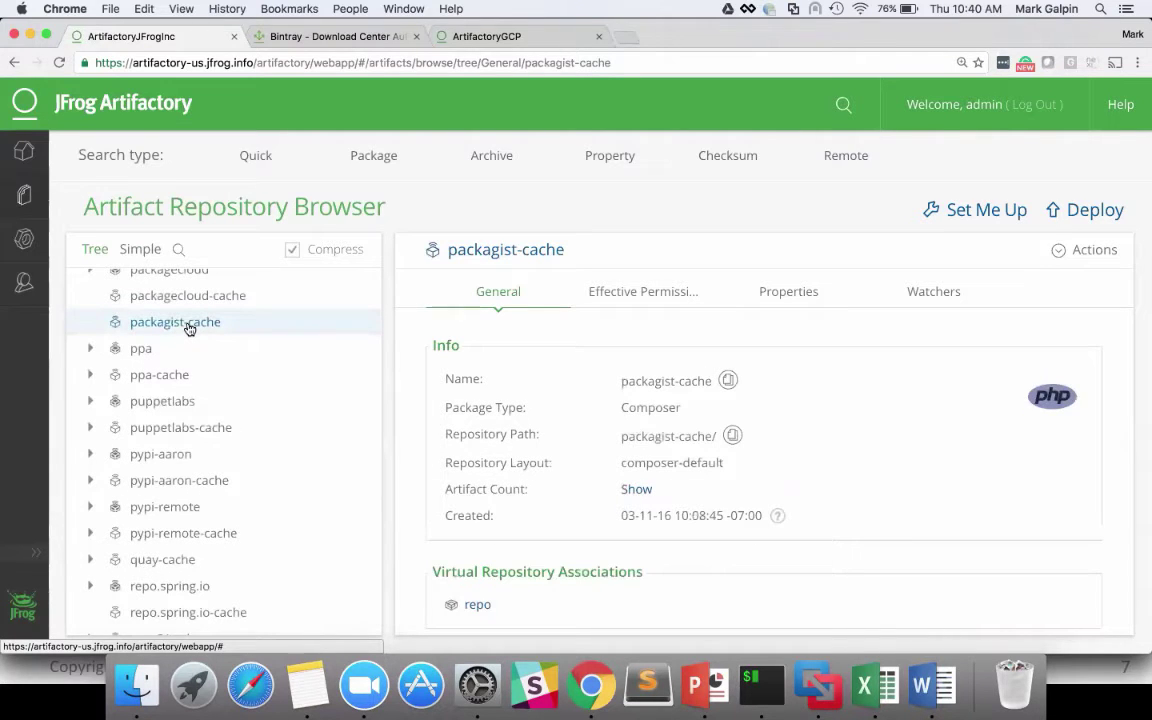
Back in iTerm, add dabl/query at its latest version, decline dev dependencies, and confirm generating composer.json
click(766, 684)
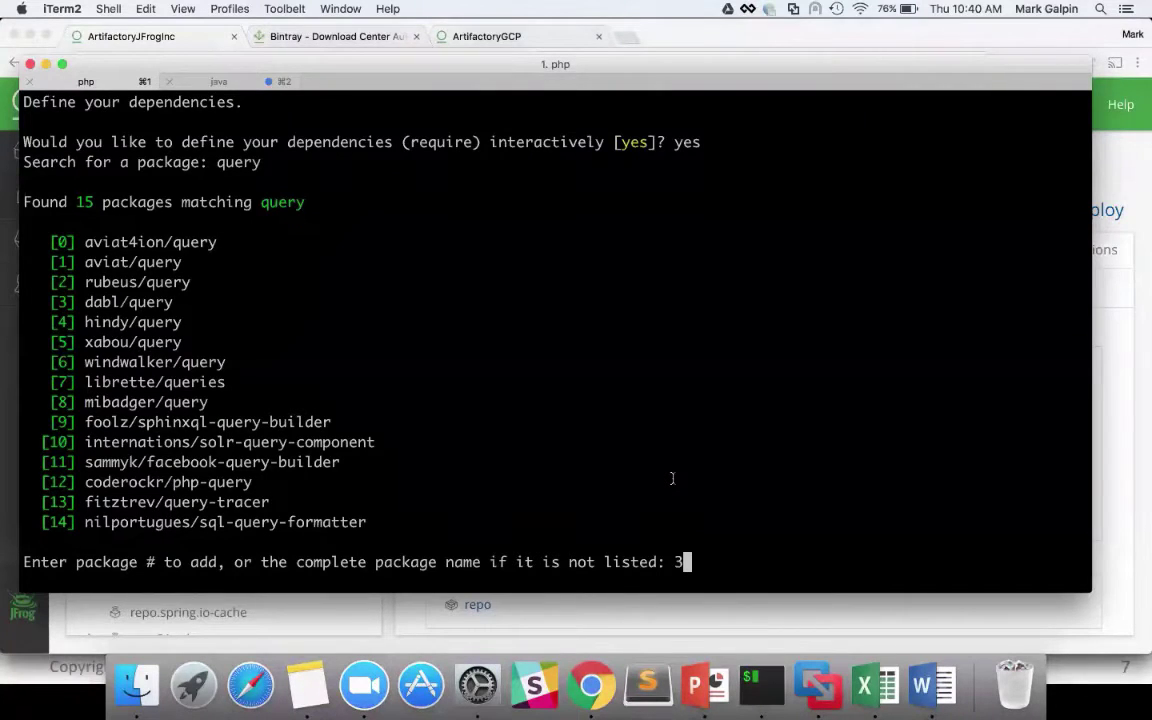
key(Return)
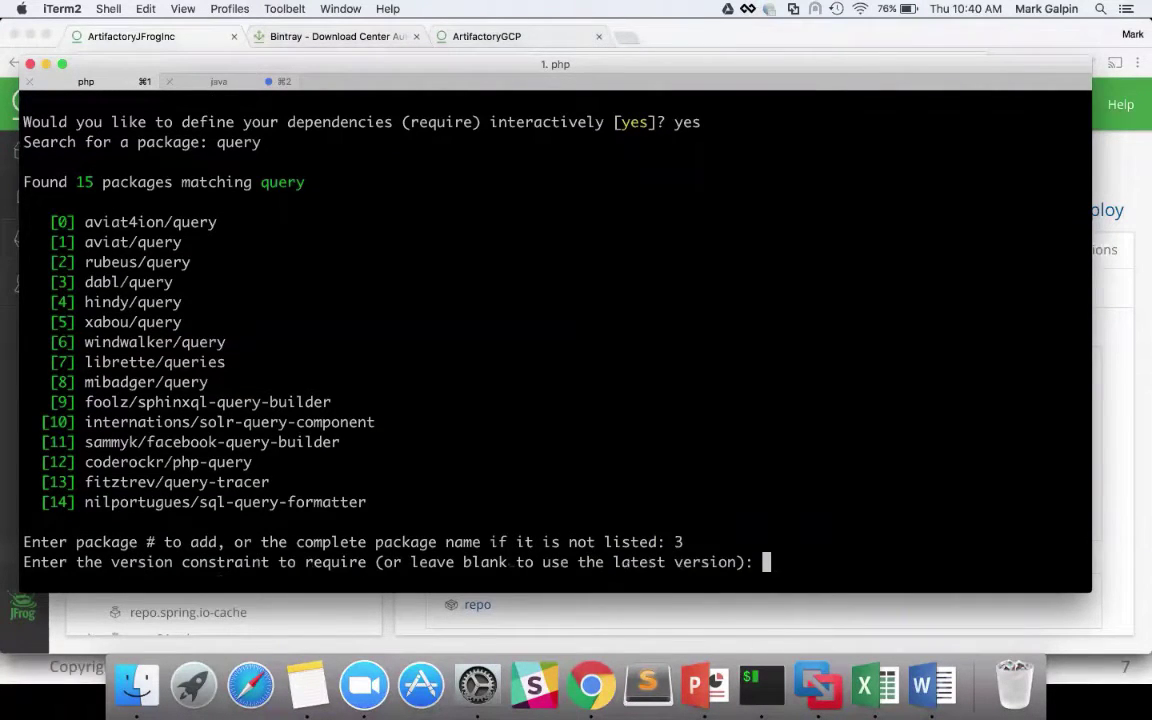
key(Return)
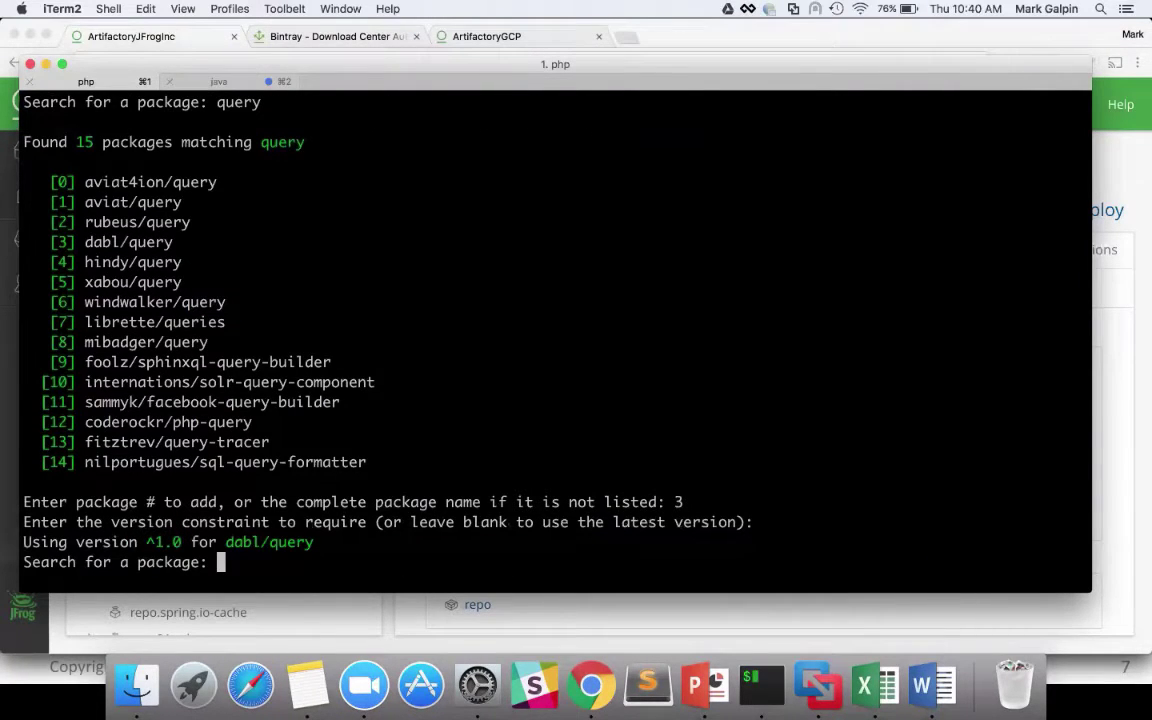
key(Return)
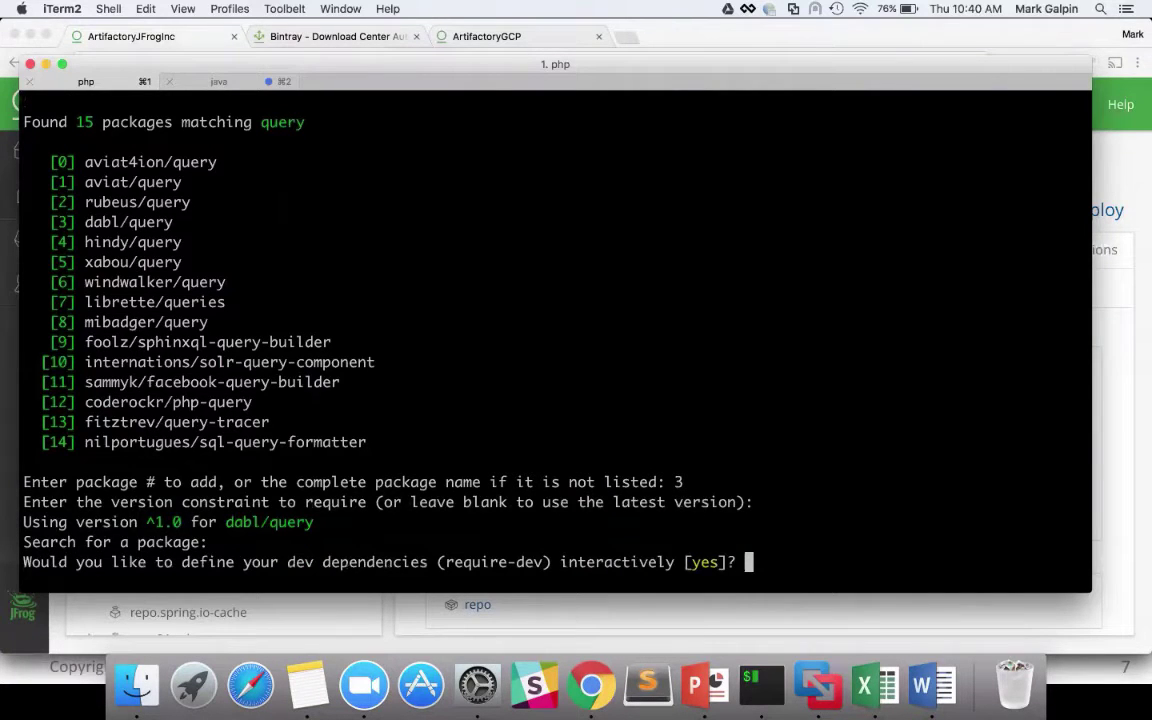
text(no)
key(Return)
text(yes]? yes)
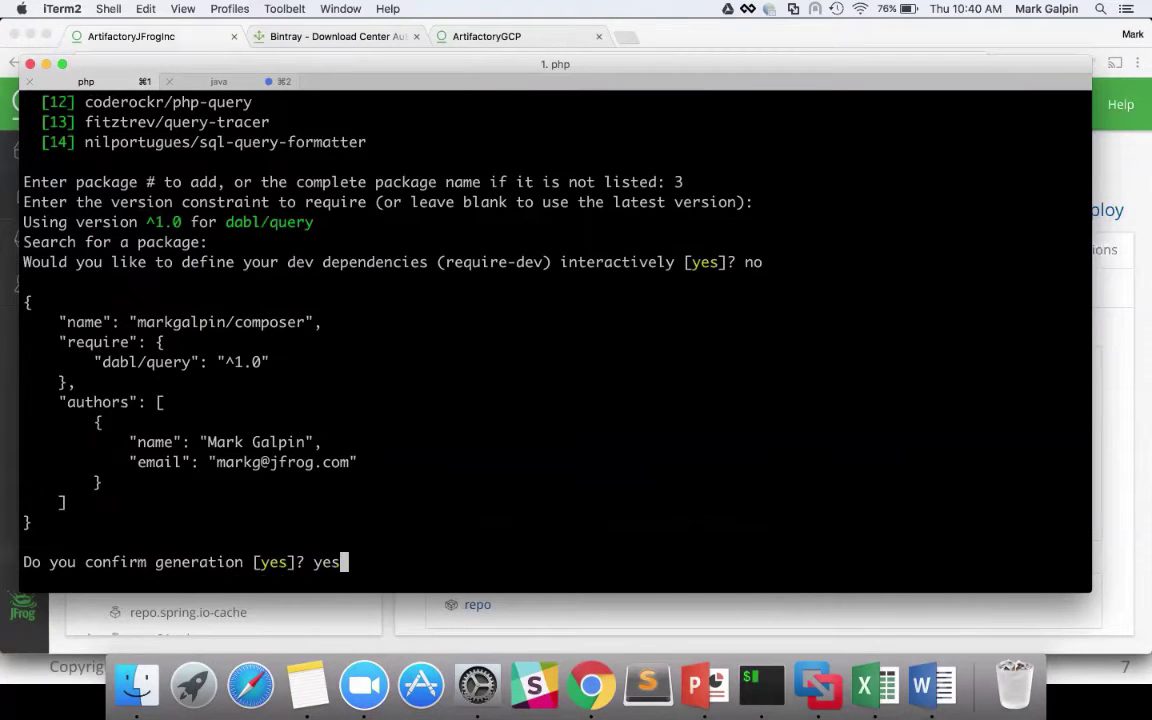
key(Return)
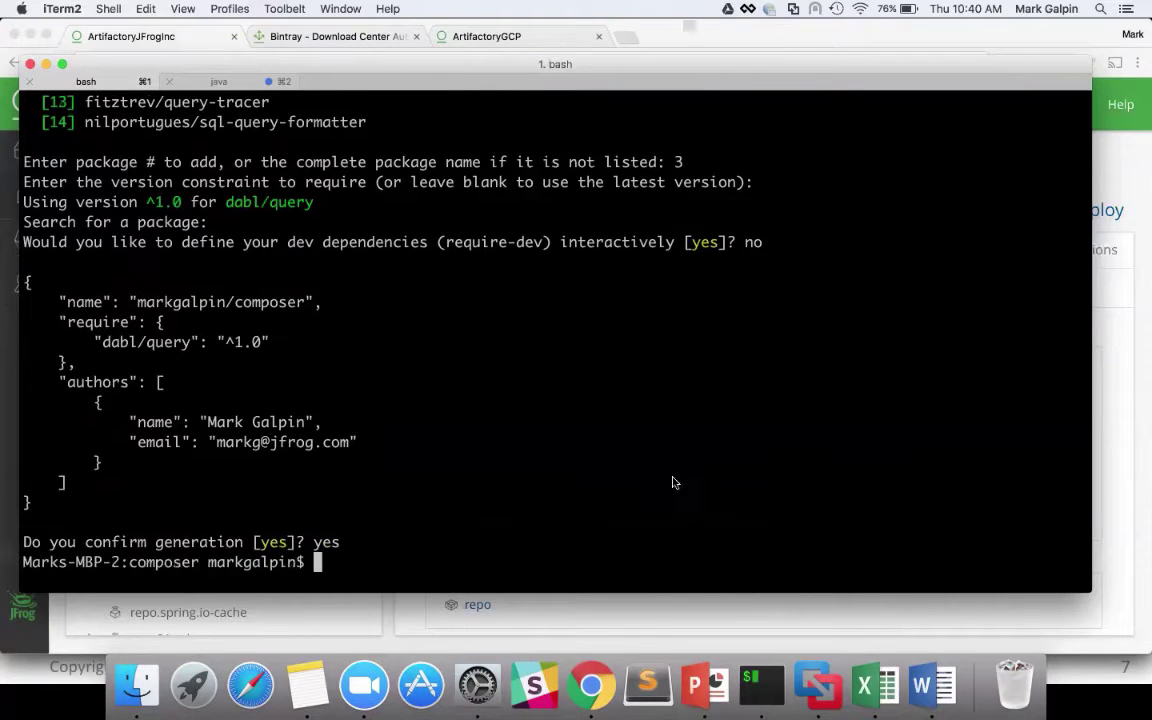
Switch to Artifactory in Chrome and copy the composer install --prefer-dist command from packagist-cache's Set Me Up instructions
key(super+Tab)
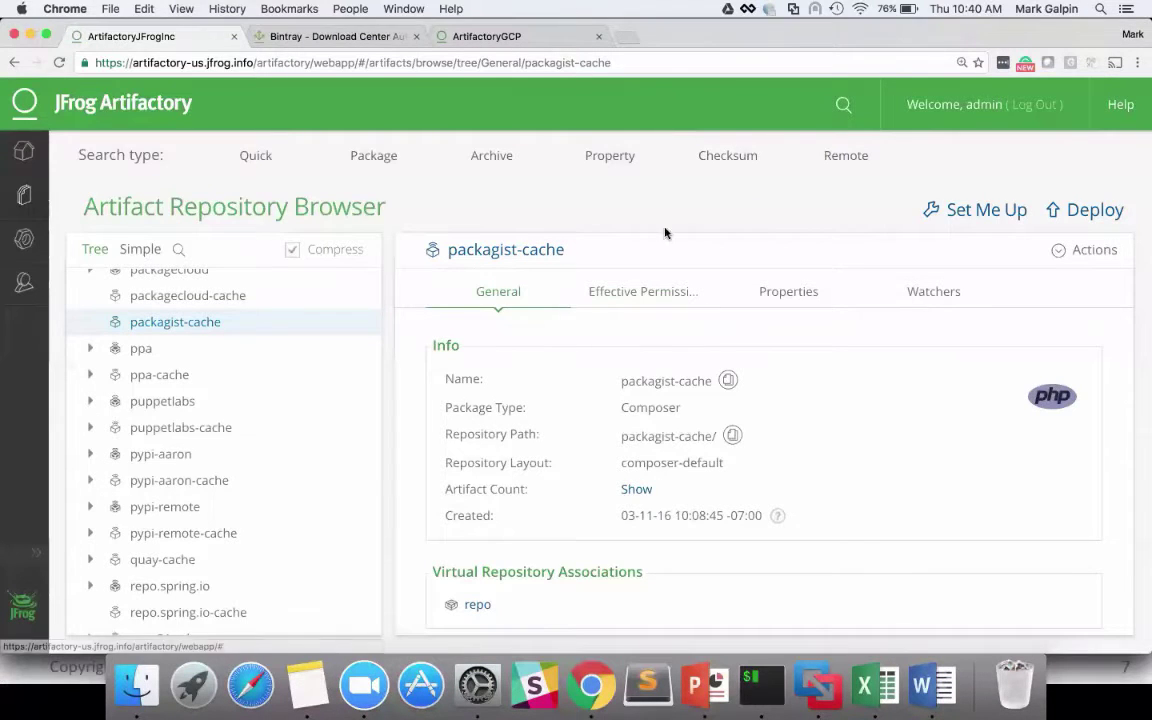
click(985, 222)
scroll(493, 262, down, 10)
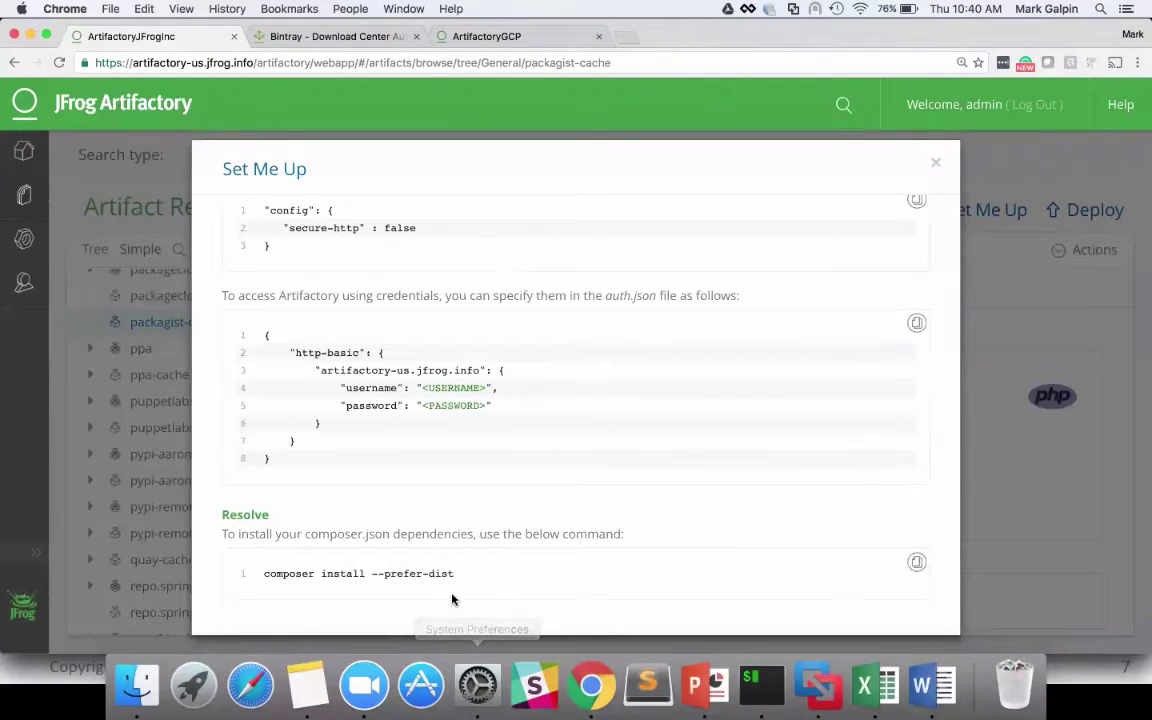
drag(455, 575, 240, 586)
key(super+c)
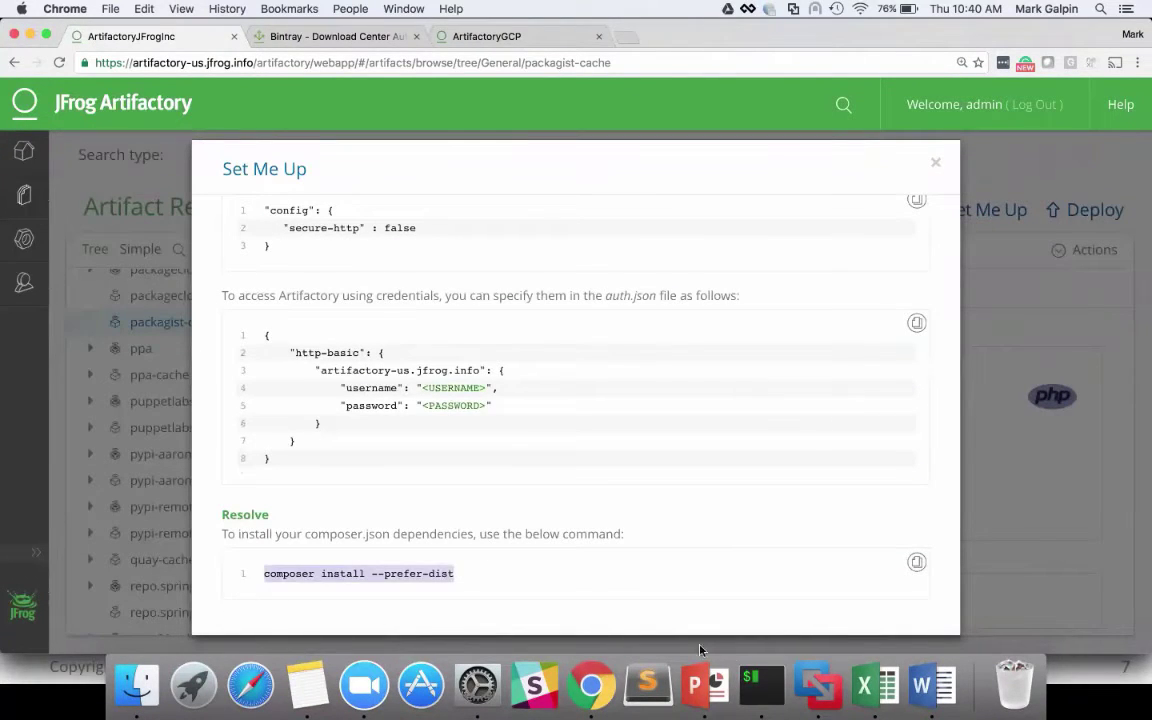
Switch to iTerm and run composer install --prefer-dist in the composer folder
click(769, 699)
key(super+v)
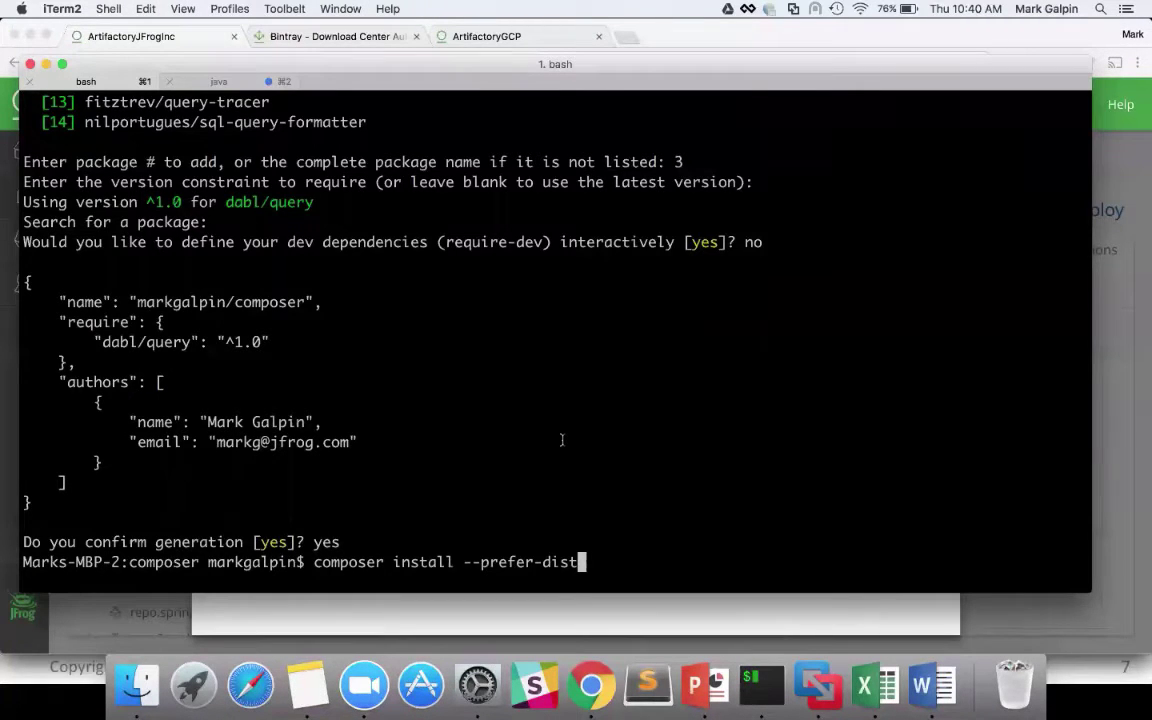
key(Return)
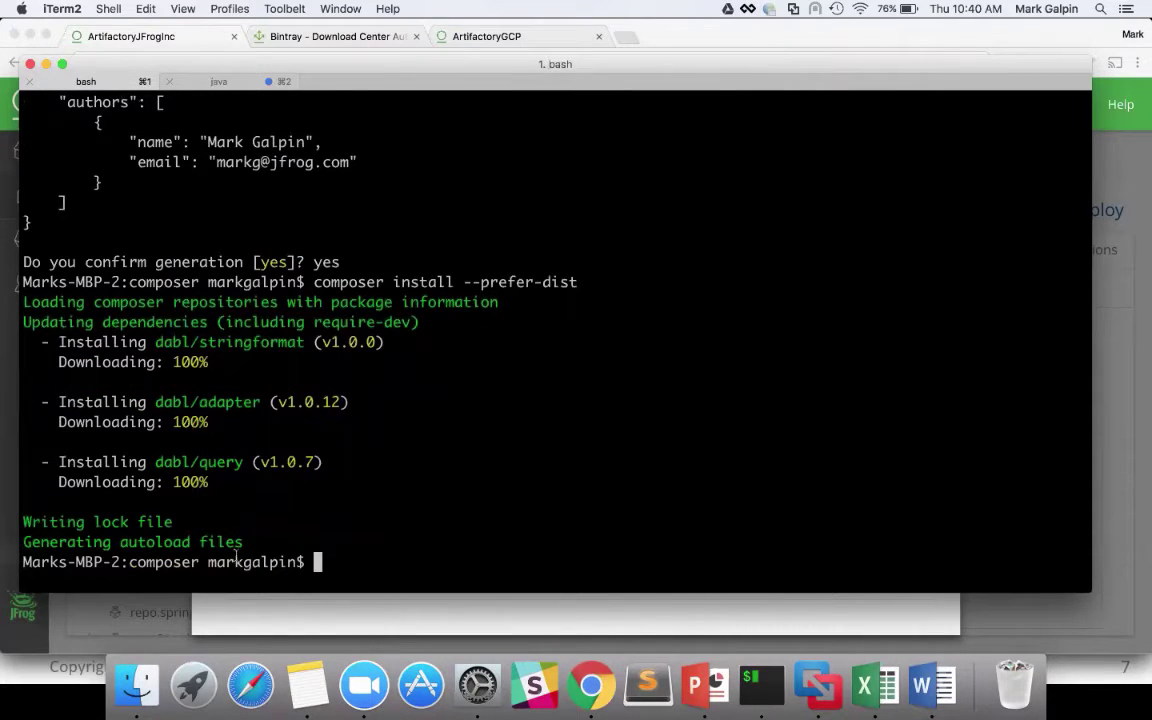
Switch to Artifactory in Chrome, dismiss the Set Me Up instructions, and refresh packagist-cache in the repository tree
click(90, 612)
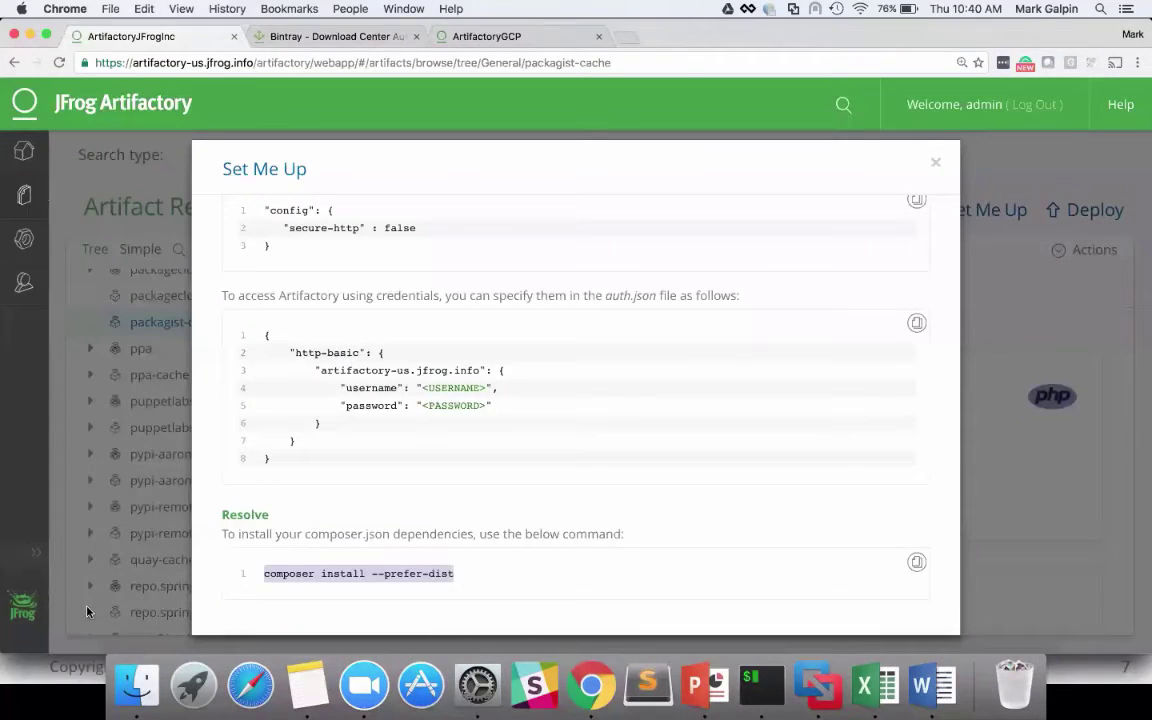
click(935, 162)
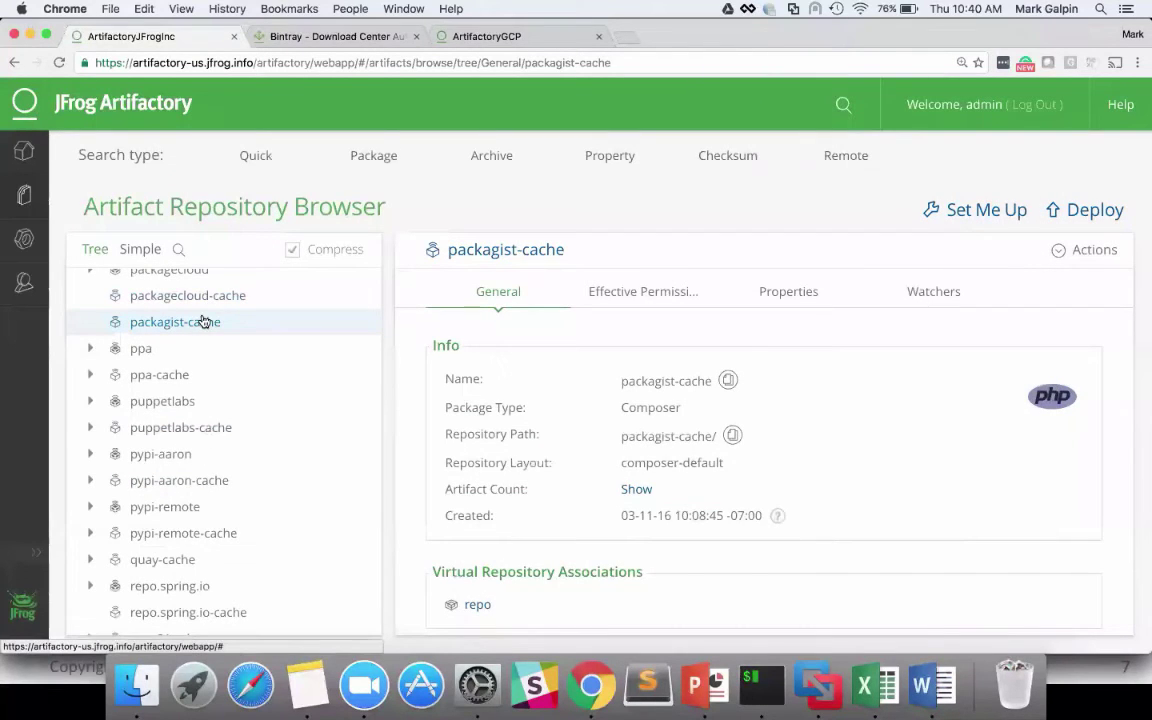
right_click(206, 322)
click(278, 378)
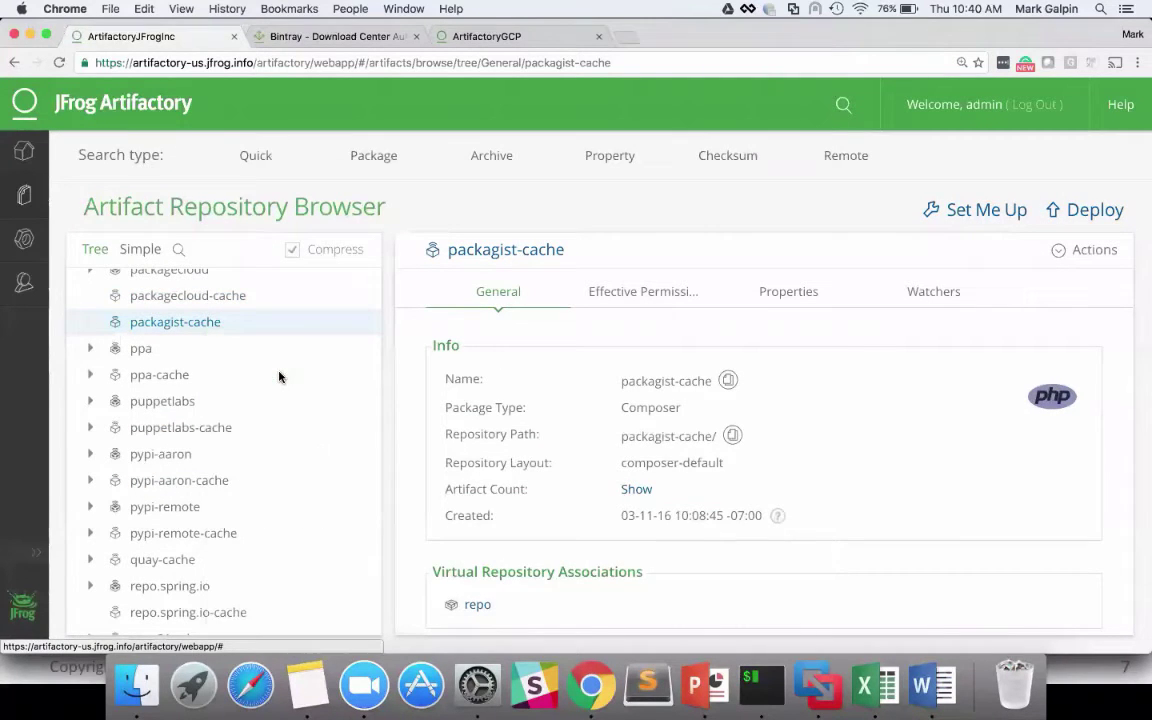
Expand packagist-cache and its .composer/p/dabl and ManifestWebDesign folders to examine the cached package metadata and archives
click(89, 321)
click(110, 348)
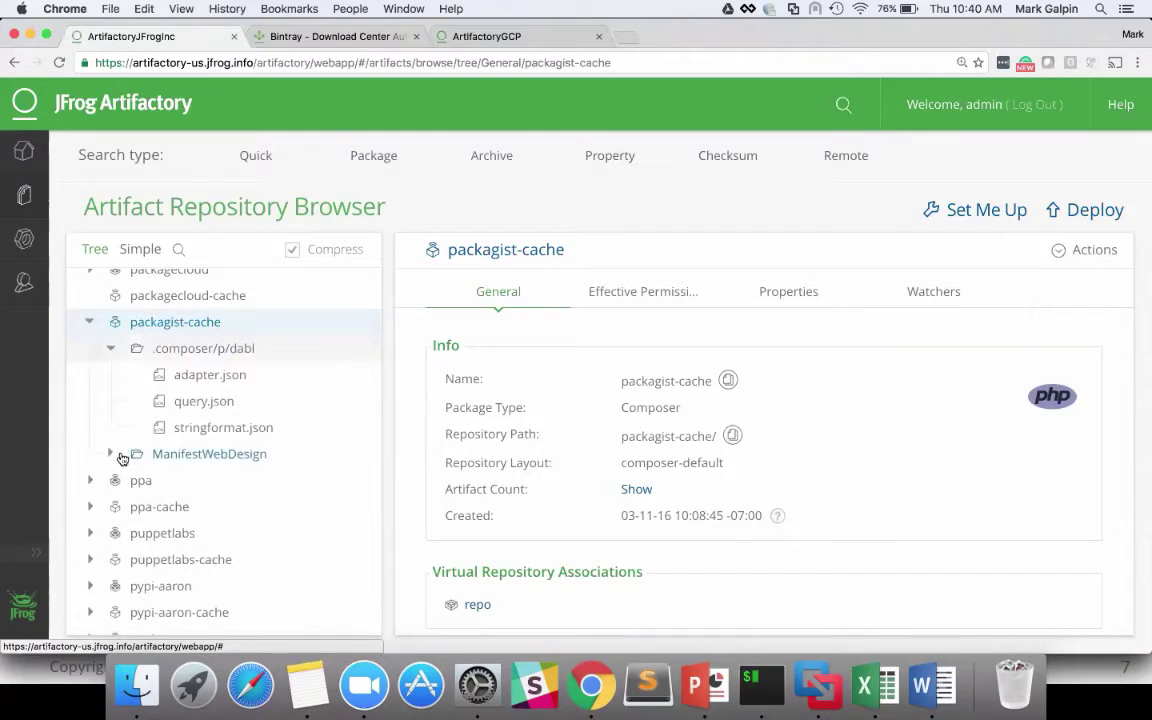
click(111, 454)
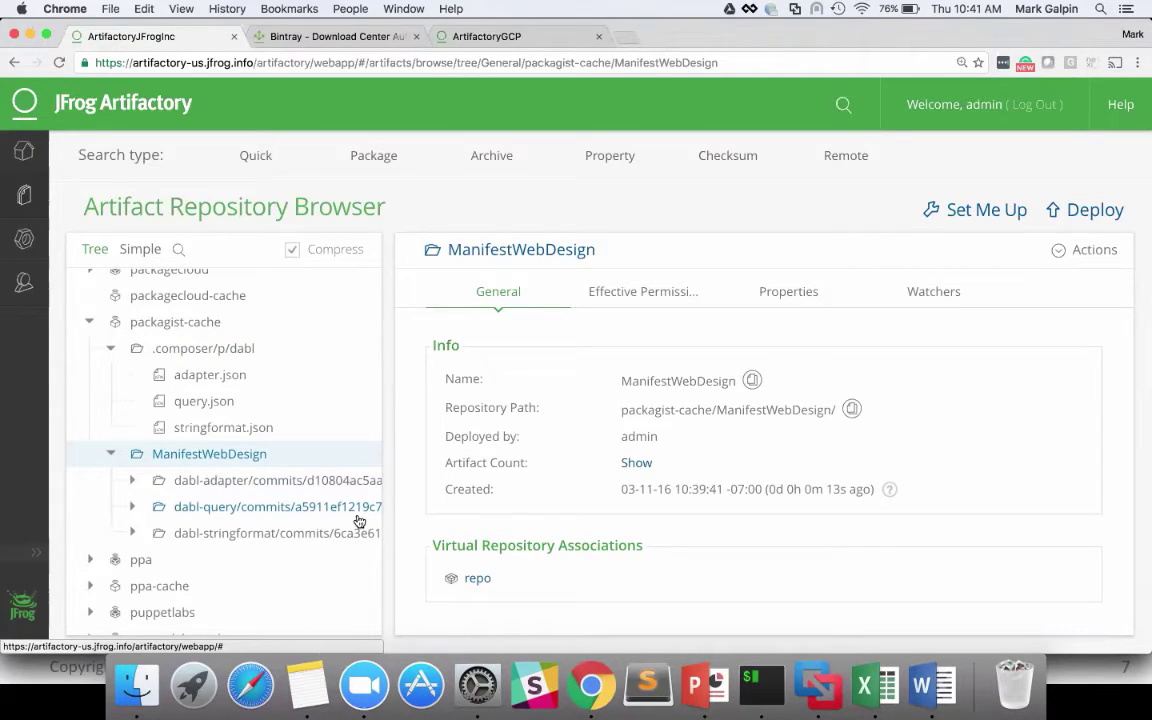
Switch back to iTerm at the composer folder's prompt
click(761, 685)
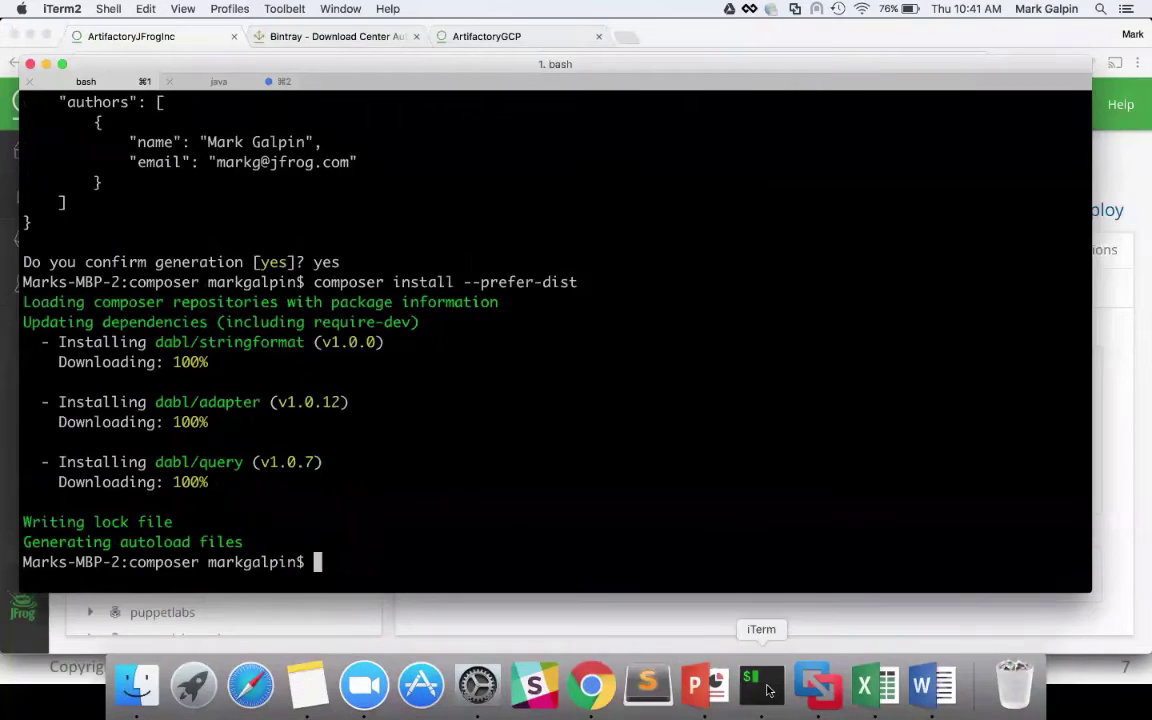